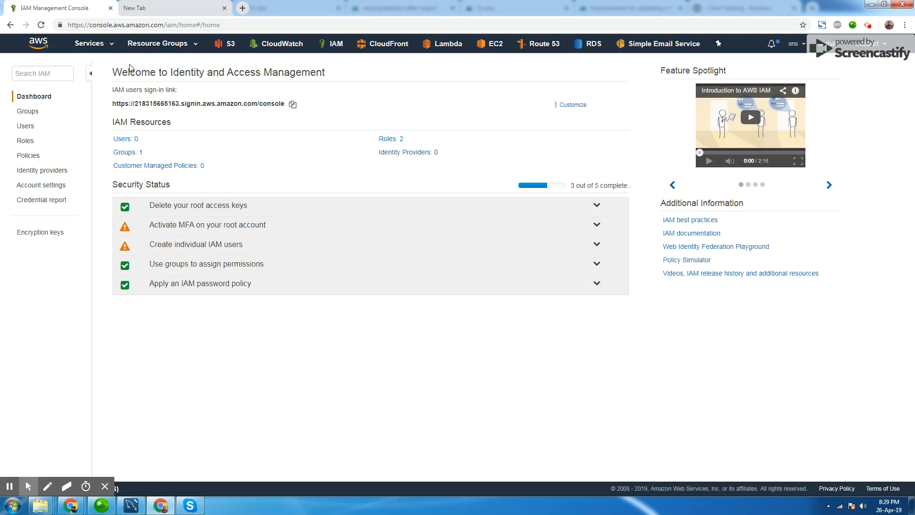
# Open IAM from the service search, go to its Users list and start the Add user wizard.
pyautogui.click(91, 43)
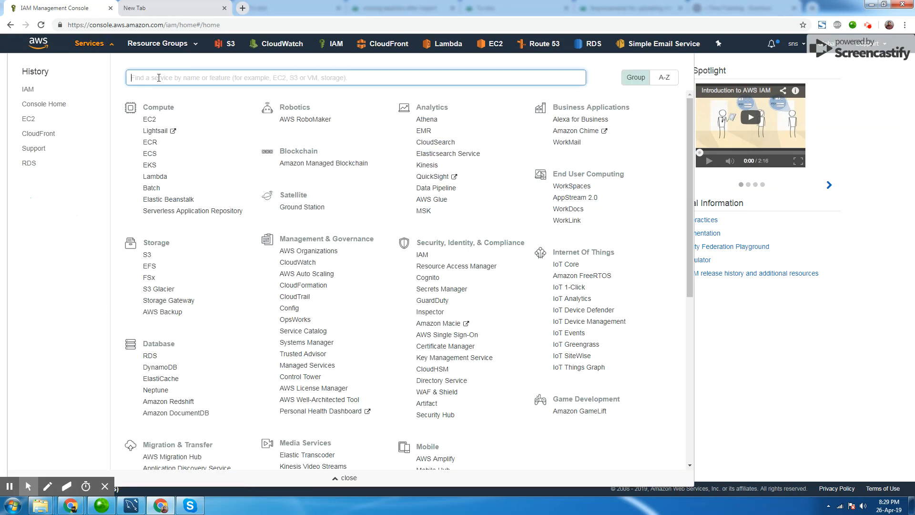
pyautogui.write('iam')
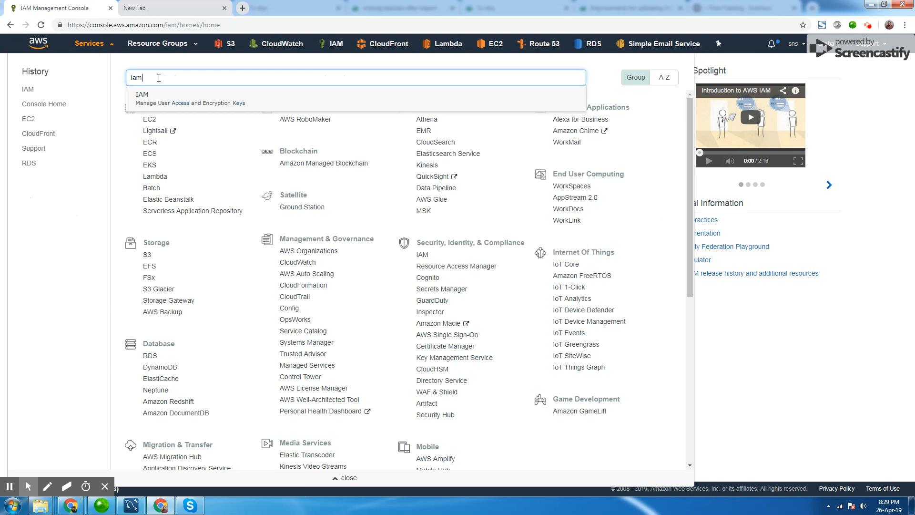
pyautogui.press('Return')
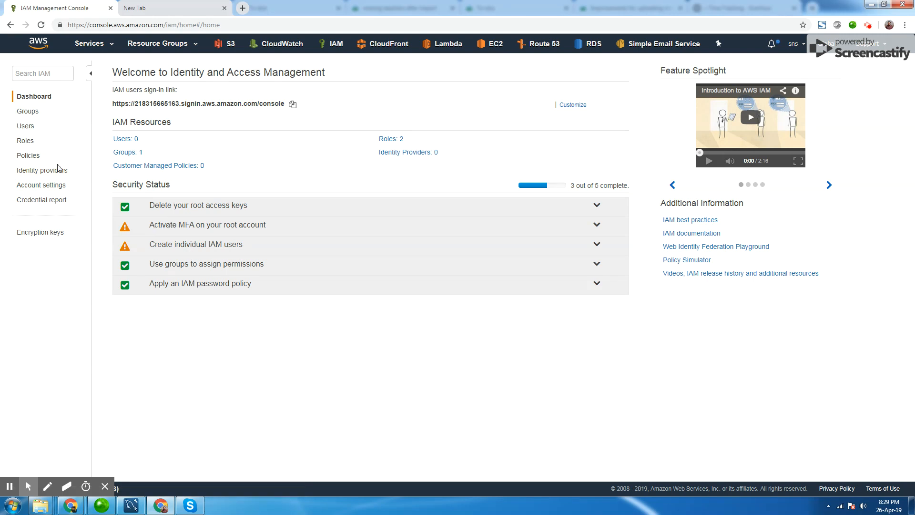
pyautogui.click(19, 126)
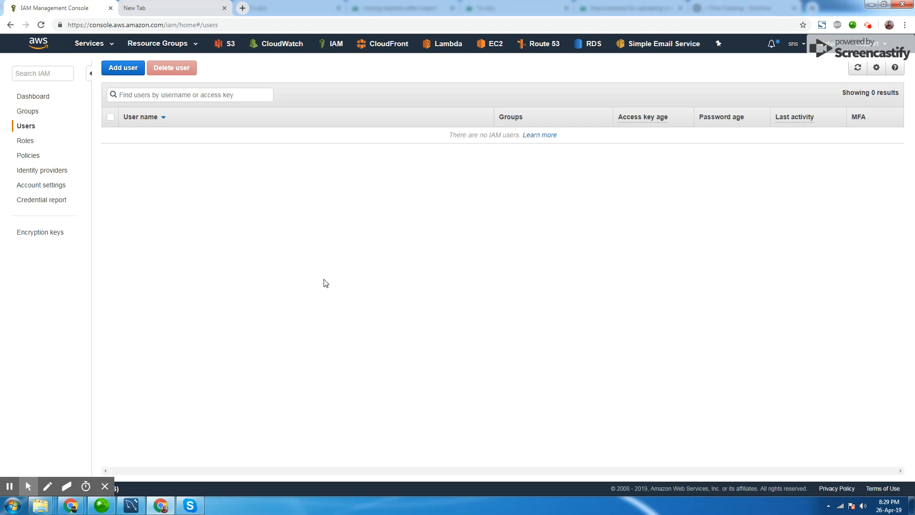
pyautogui.click(124, 70)
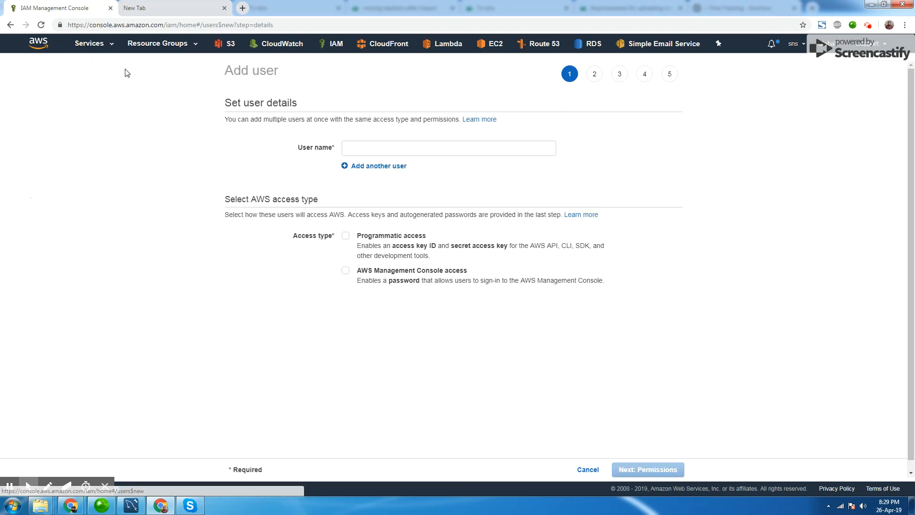
# Name the new user atiq, enable programmatic and Management Console access, and turn off the required password reset.
pyautogui.click(356, 149)
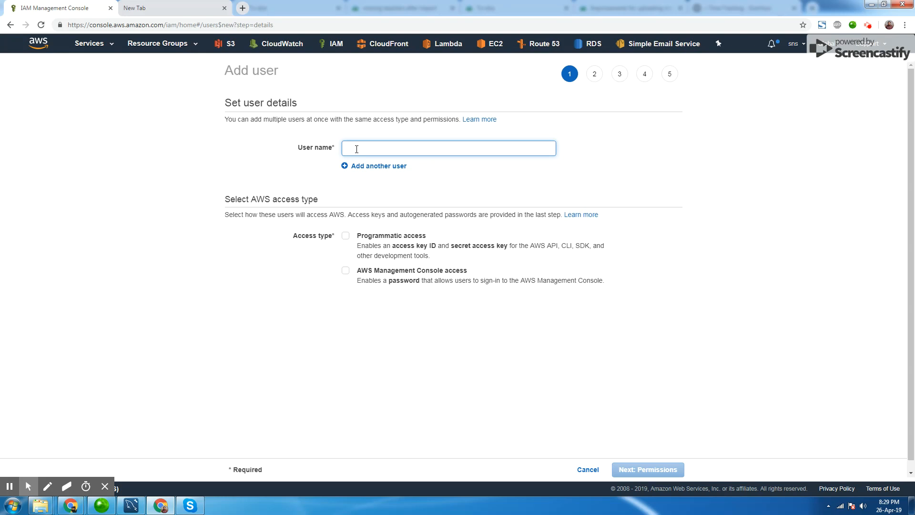
pyautogui.write('atiq')
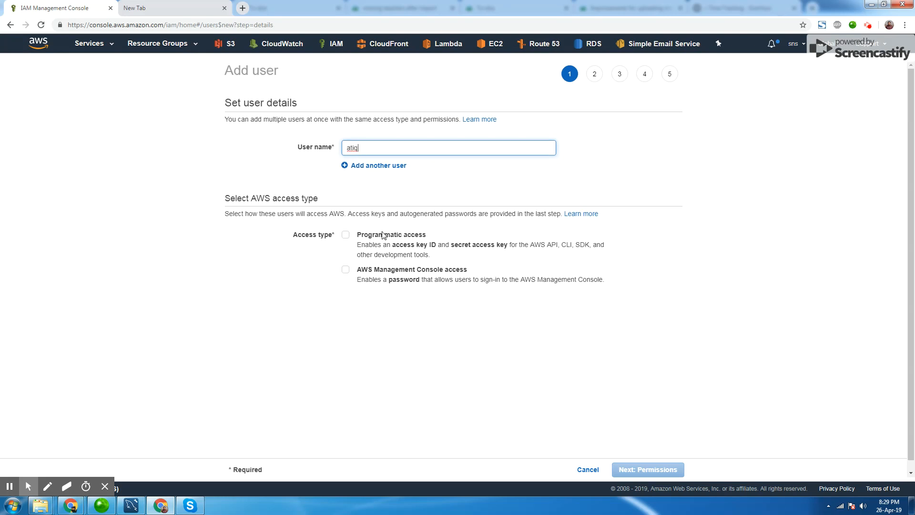
pyautogui.click(346, 235)
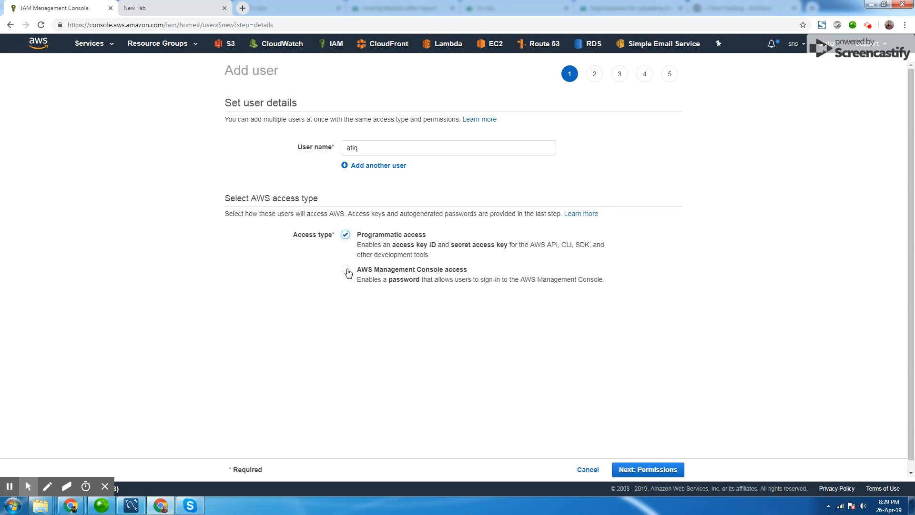
pyautogui.click(347, 270)
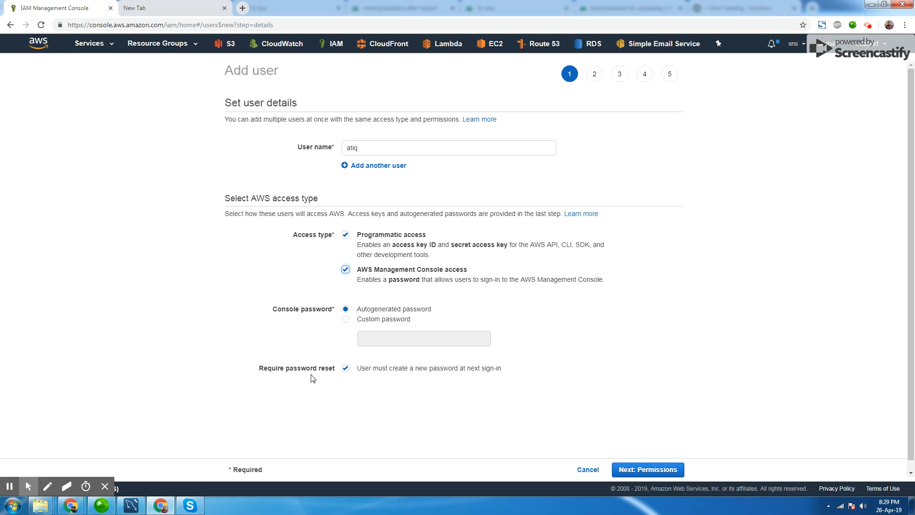
pyautogui.click(346, 368)
pyautogui.click(637, 470)
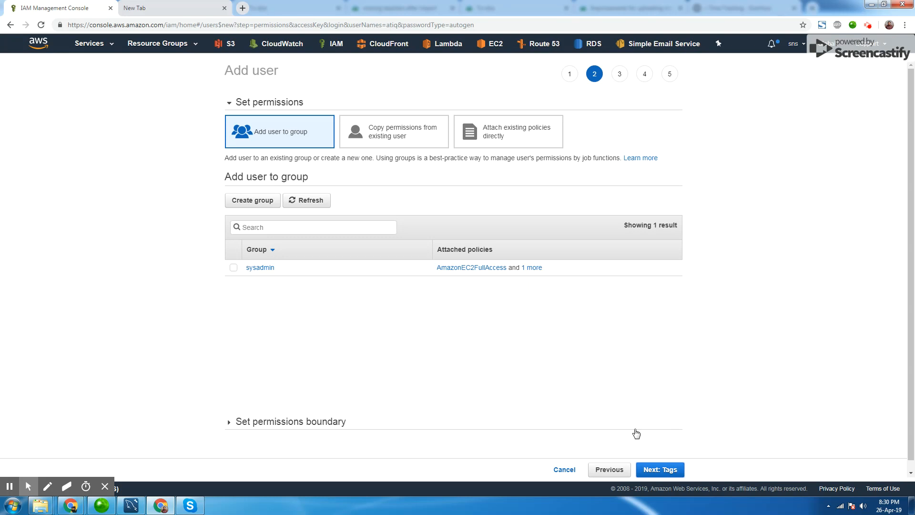
# Skip permissions and tags, review the user details, and create the user.
pyautogui.click(654, 470)
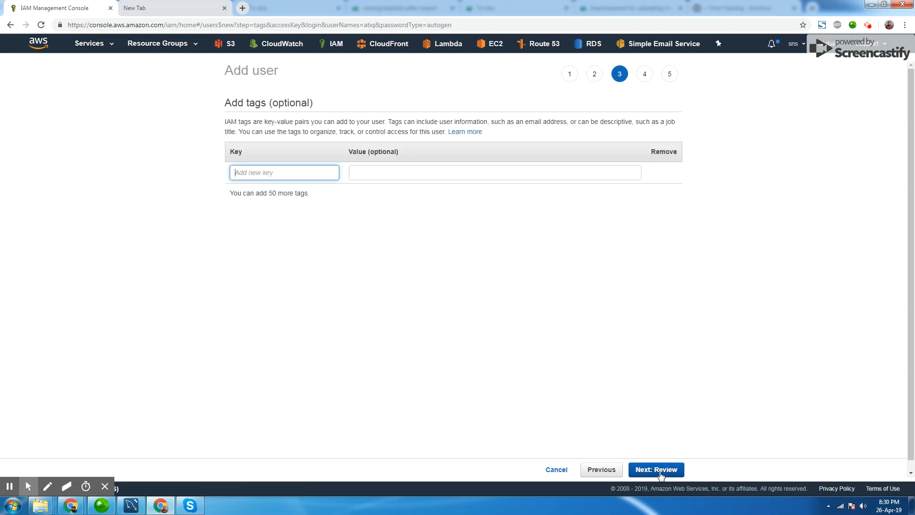
pyautogui.click(660, 472)
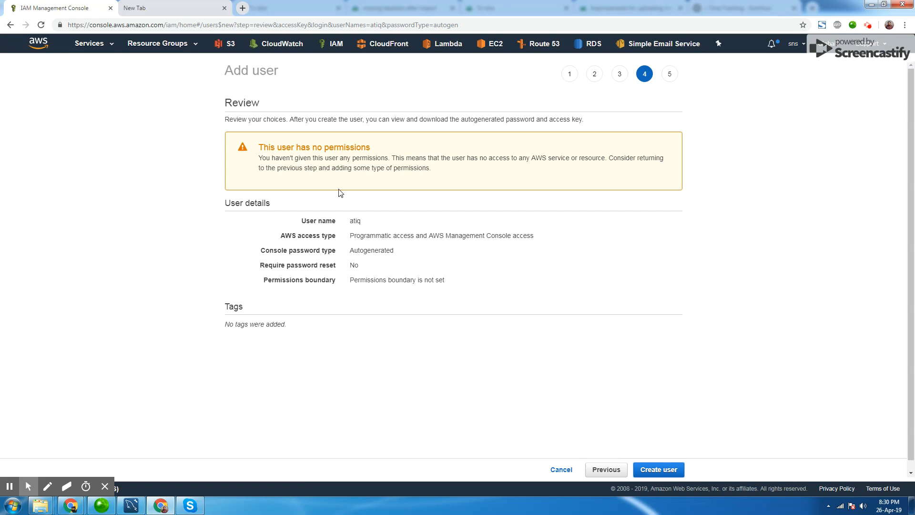
pyautogui.moveTo(294, 148); pyautogui.dragTo(343, 147)
pyautogui.click(347, 146)
pyautogui.click(652, 467)
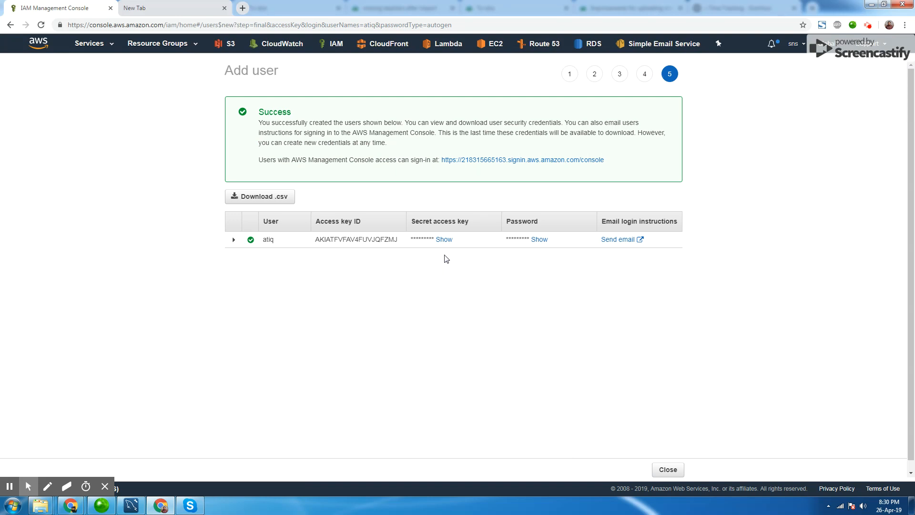
# Reveal the new user's password and copy the console sign-in link address.
pyautogui.click(541, 240)
pyautogui.rightClick(557, 164)
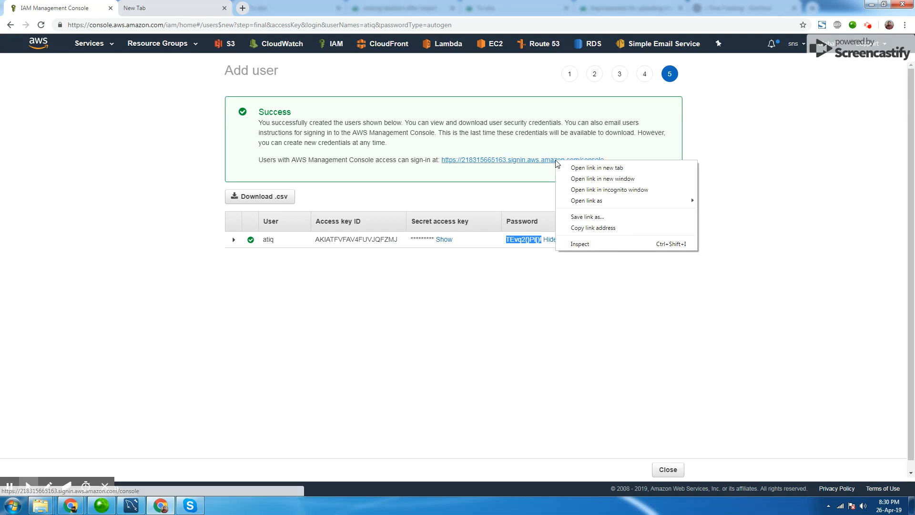
pyautogui.click(572, 227)
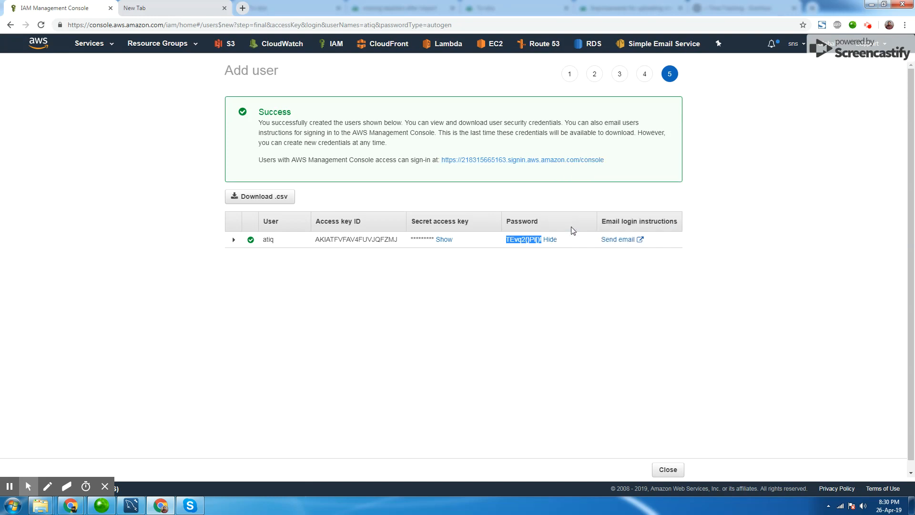
# Switch to another browser profile and open the copied sign-in link in its window.
pyautogui.click(890, 25)
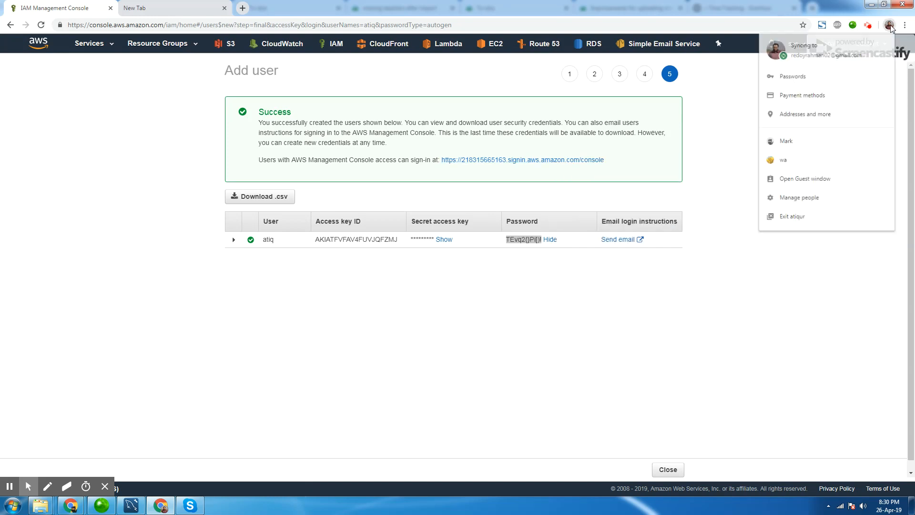
pyautogui.click(820, 161)
pyautogui.rightClick(243, 25)
pyautogui.click(259, 85)
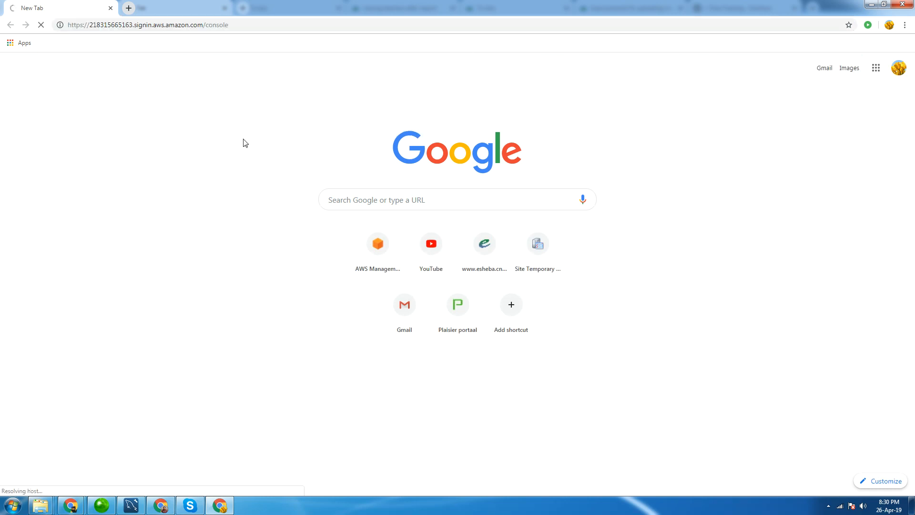
# Copy the generated password from the IAM window and return to the sign-in window.
pyautogui.click(158, 503)
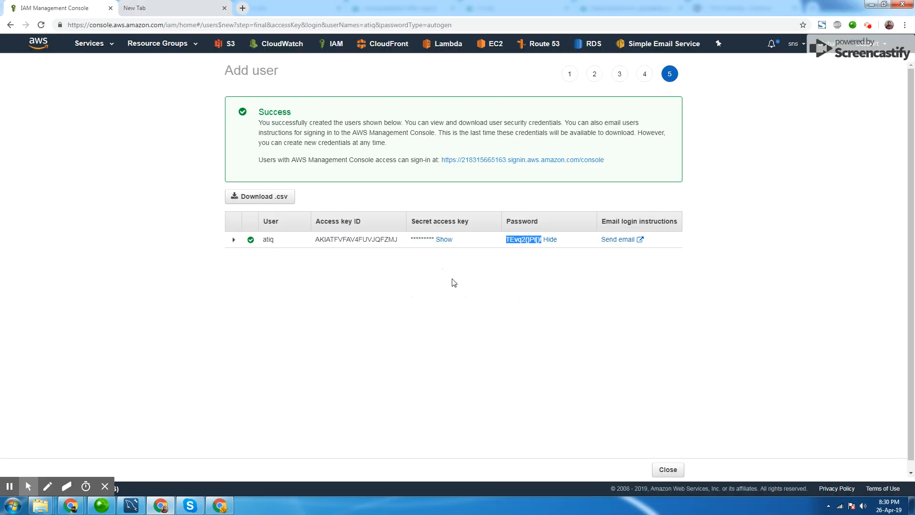
pyautogui.moveTo(507, 240); pyautogui.dragTo(541, 243)
pyautogui.click(219, 505)
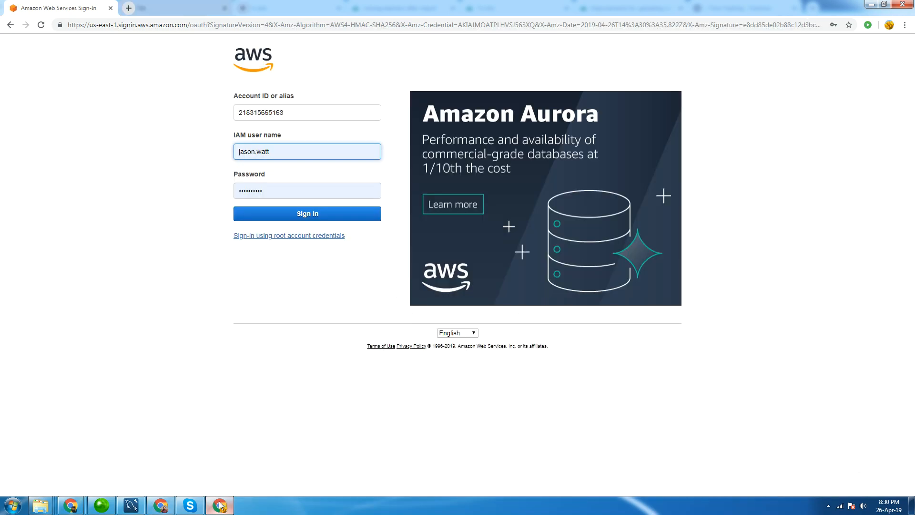
# Sign in with IAM user name atiq and the pasted account password, dismissing the save-password prompt.
pyautogui.doubleClick(245, 152)
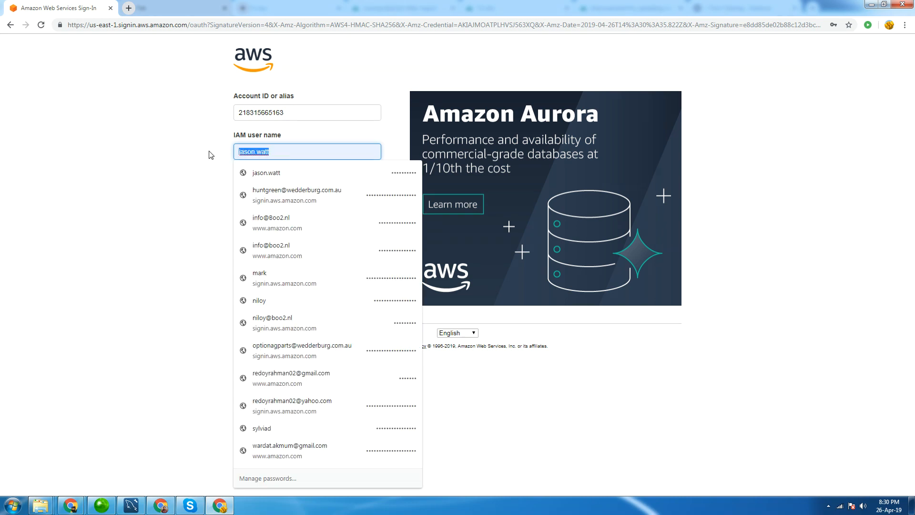
pyautogui.write('atiq')
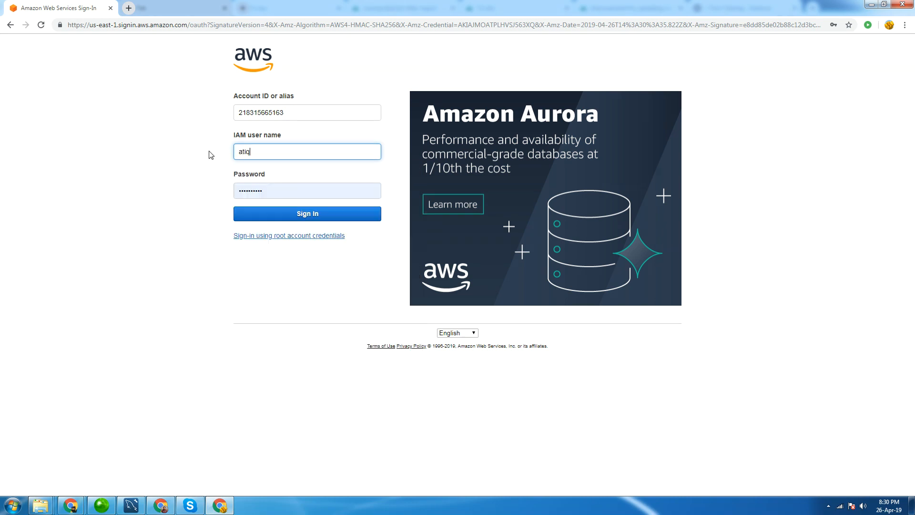
pyautogui.press('Tab')
pyautogui.hotkey('ctrl', 'v')
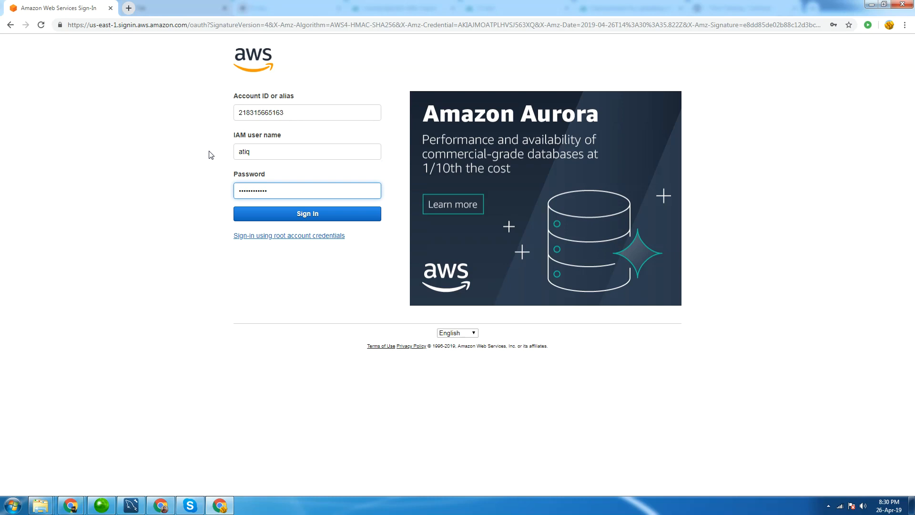
pyautogui.click(308, 213)
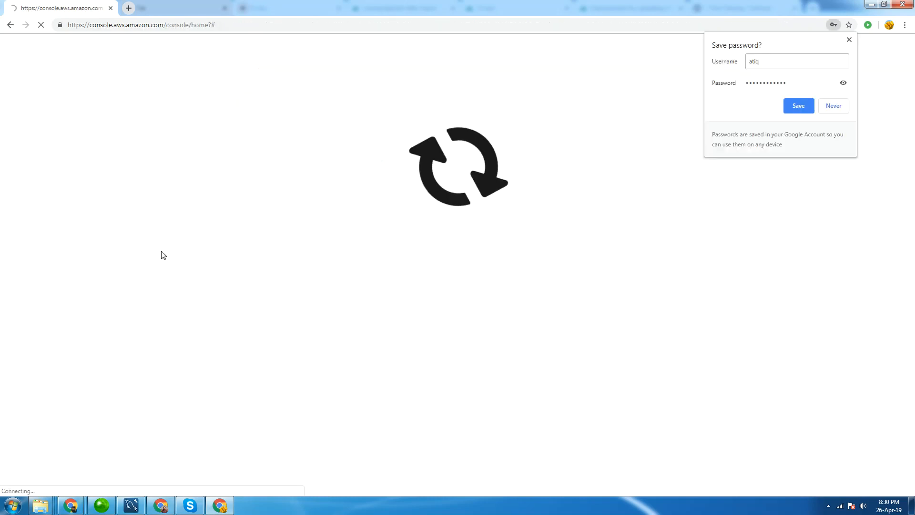
pyautogui.click(849, 40)
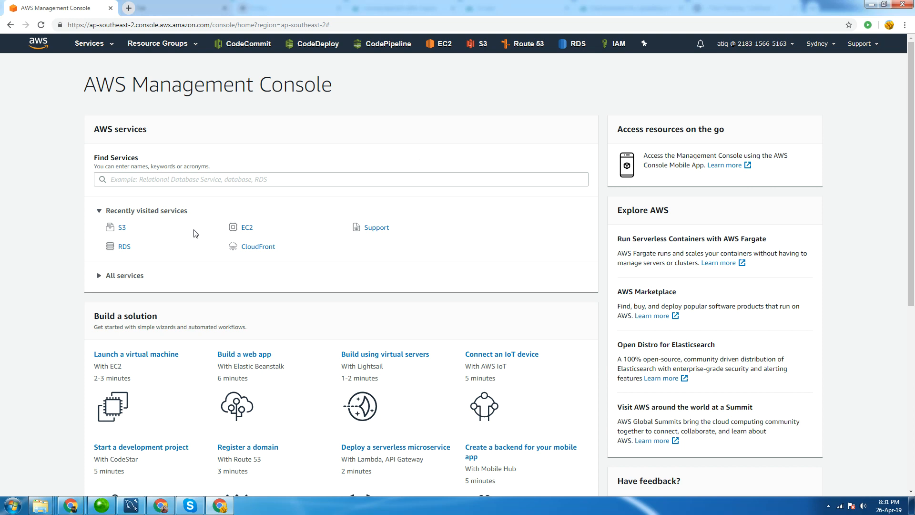
# Open S3 as the new user and examine the bucket list error.
pyautogui.click(123, 228)
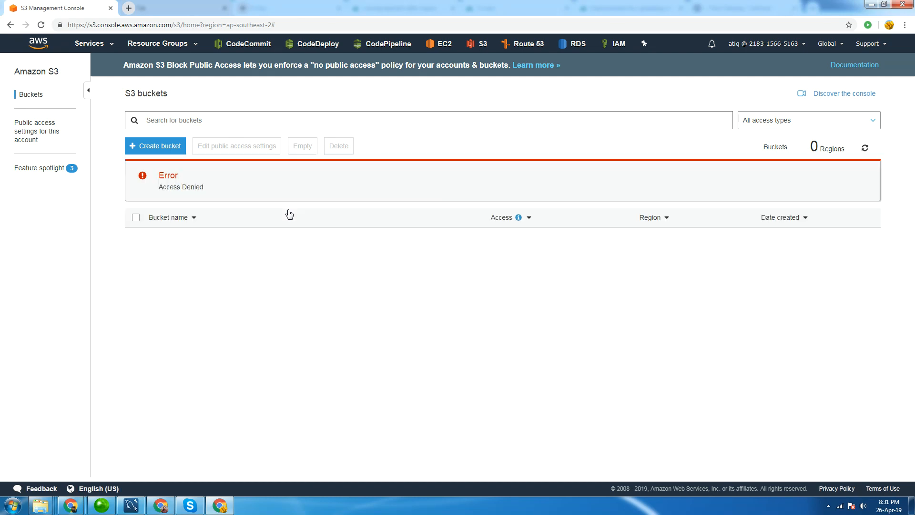
pyautogui.moveTo(159, 175); pyautogui.dragTo(212, 191)
pyautogui.click(212, 191)
# Return to the administrator window and close the Add user wizard.
pyautogui.click(171, 505)
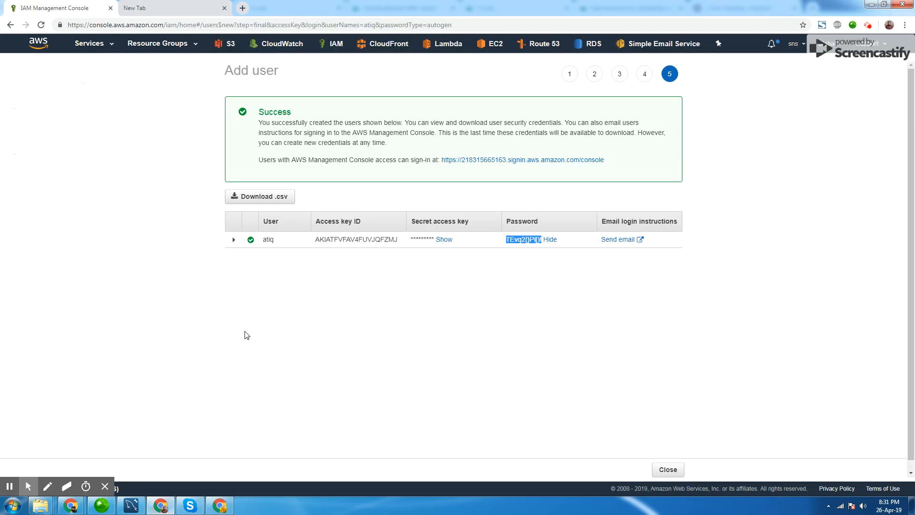
pyautogui.click(668, 469)
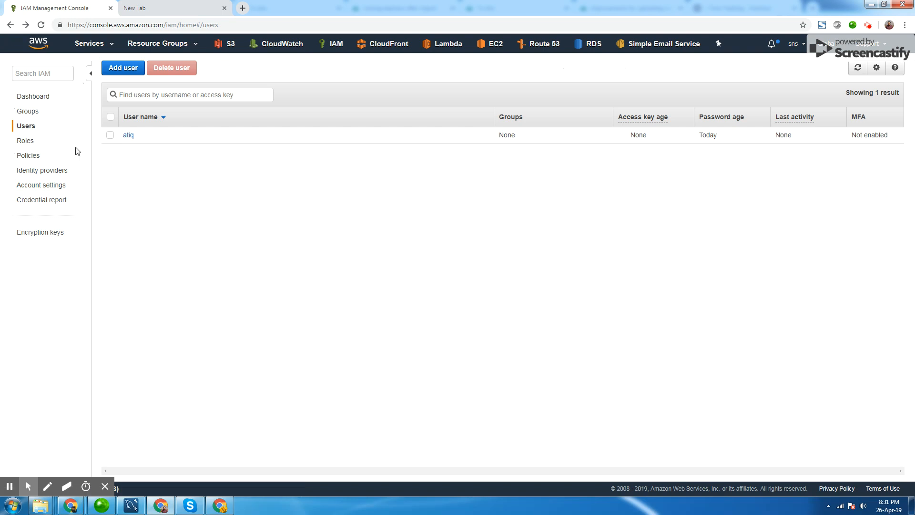
# Start creating a new group, enter a group name, and continue to policy attachment.
pyautogui.click(29, 112)
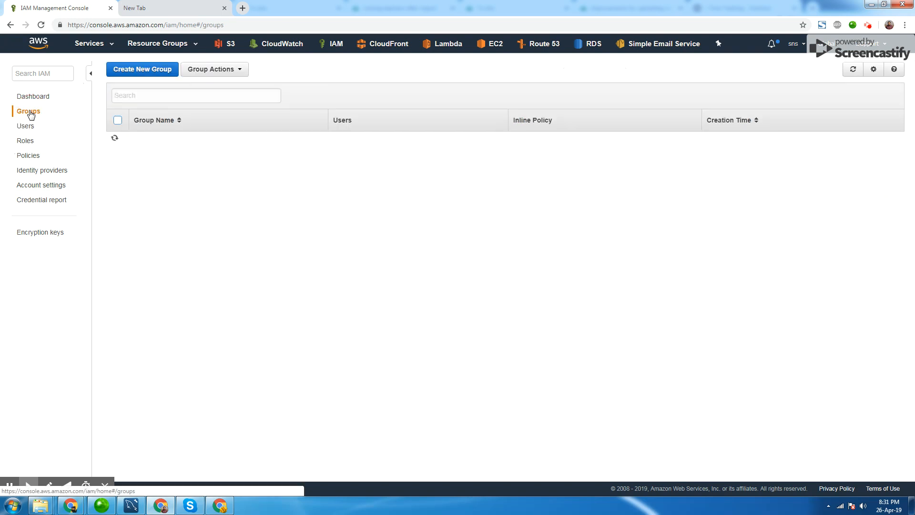
pyautogui.click(143, 70)
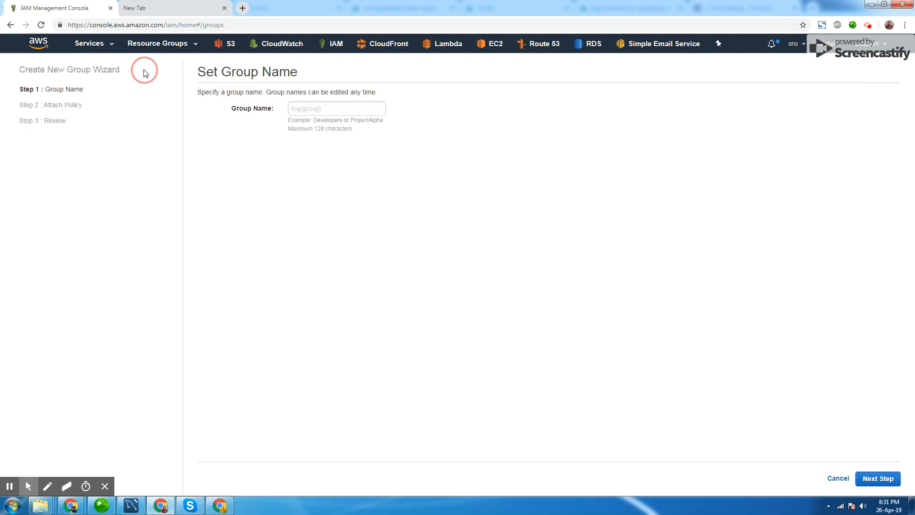
pyautogui.click(317, 111)
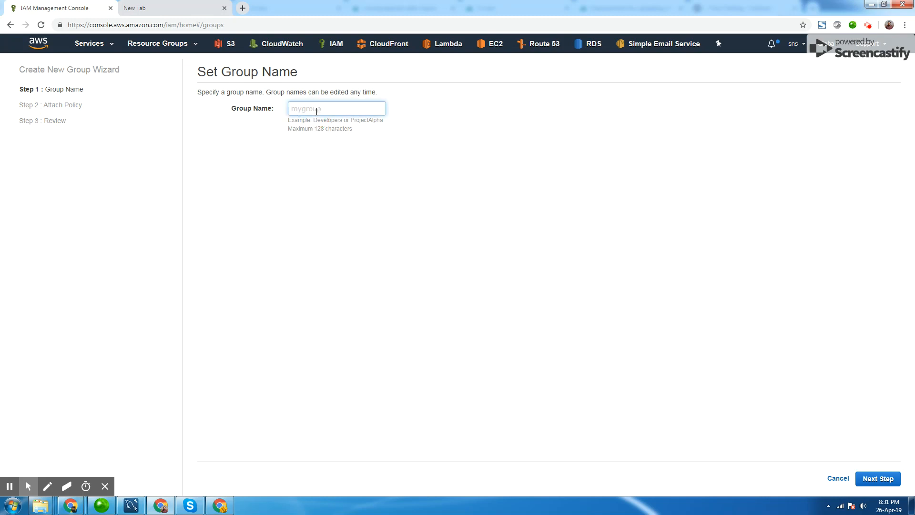
pyautogui.write('developers')
pyautogui.click(875, 479)
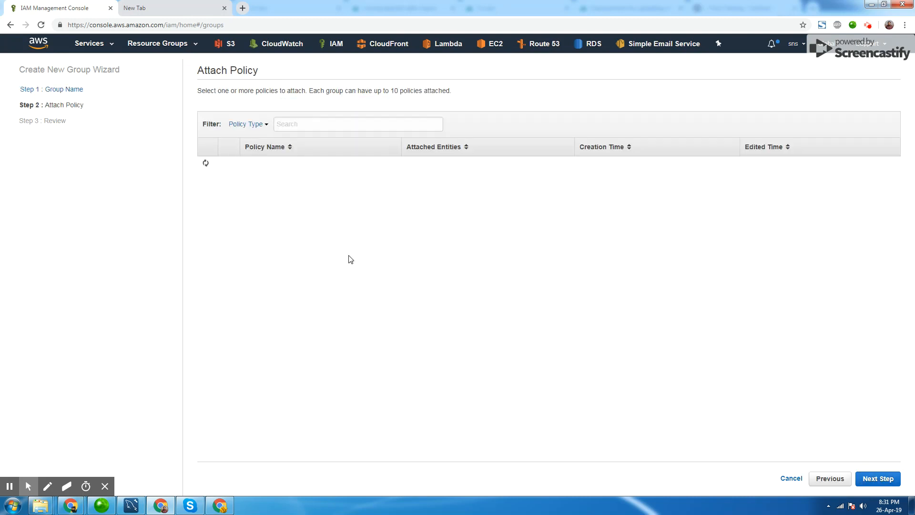
# Filter policies by s3full and select AmazonS3FullAccess for the group.
pyautogui.click(330, 125)
pyautogui.write('s')
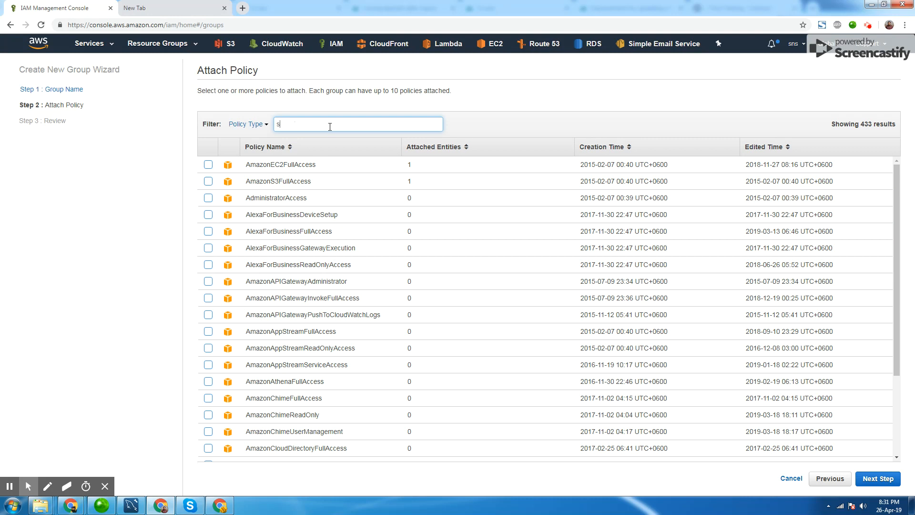
pyautogui.write('3full')
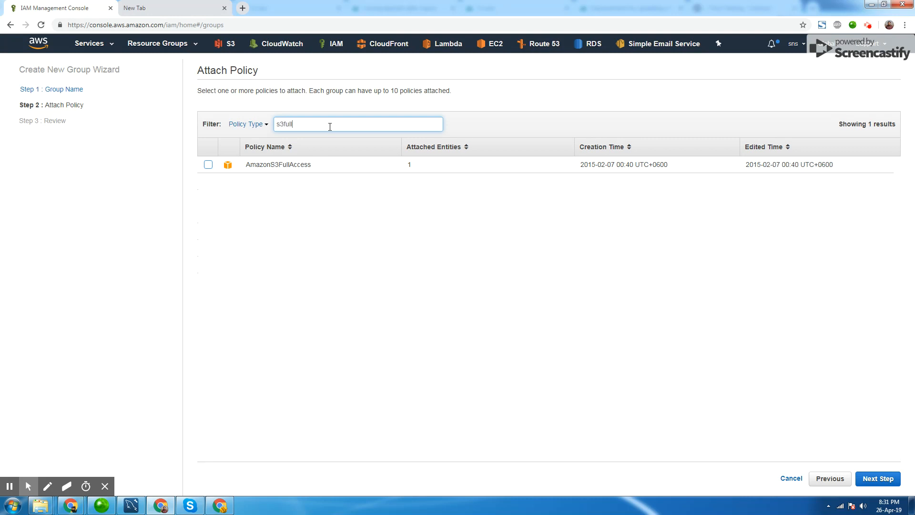
pyautogui.click(208, 165)
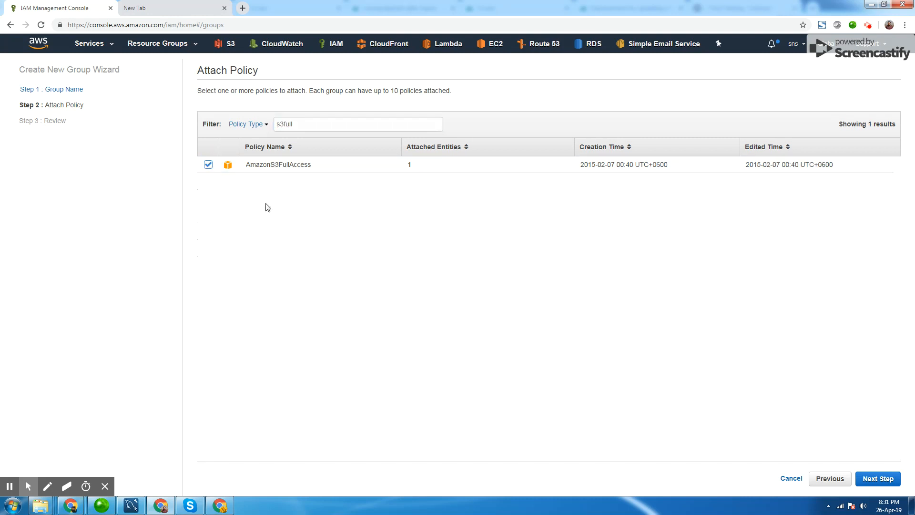
# Finish the group wizard, creating the developers group with the AmazonS3FullAccess policy.
pyautogui.click(879, 482)
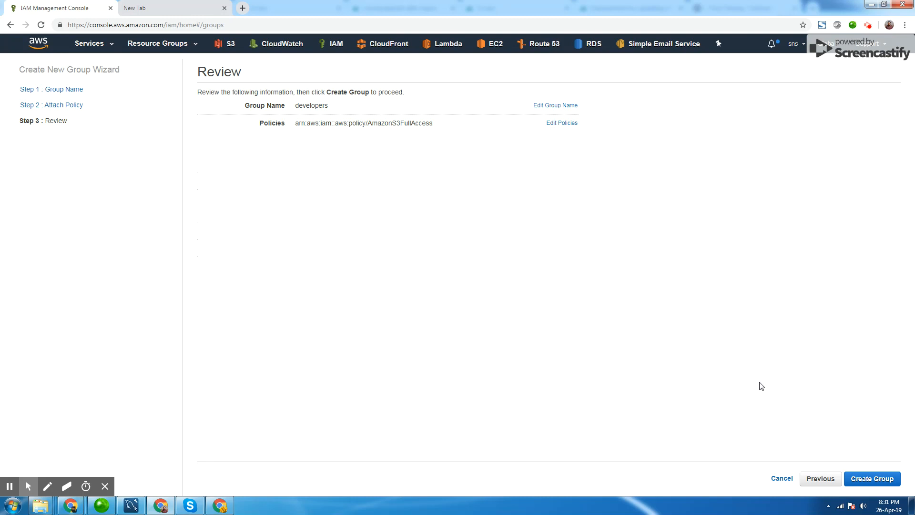
pyautogui.click(875, 478)
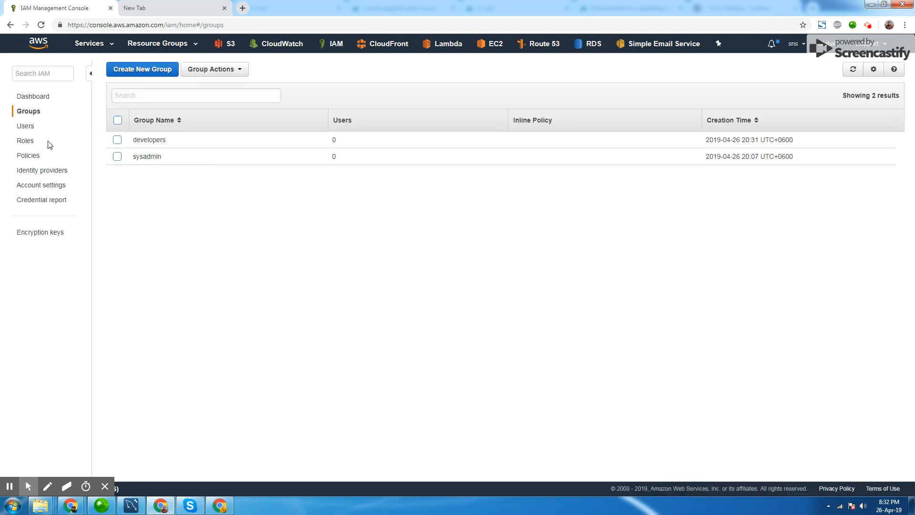
# Open user atiq and add it to the developers group.
pyautogui.click(26, 126)
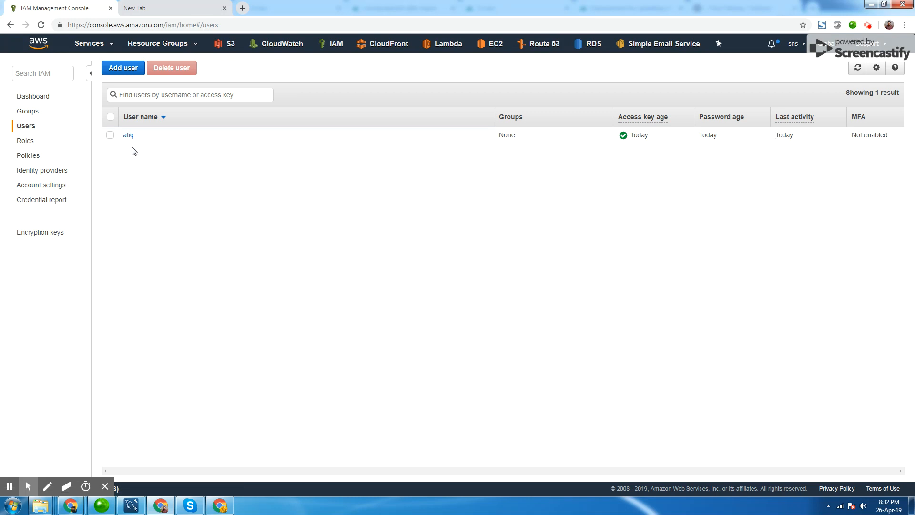
pyautogui.click(128, 135)
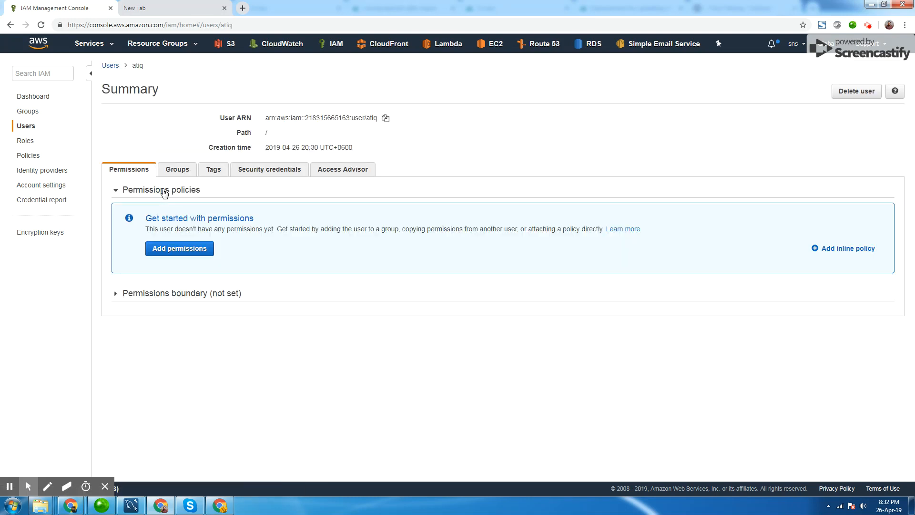
pyautogui.click(180, 175)
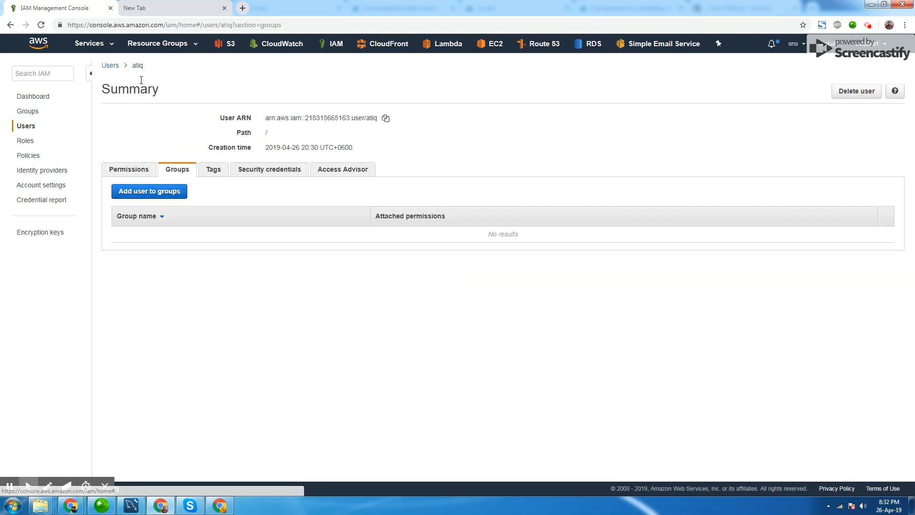
pyautogui.click(155, 192)
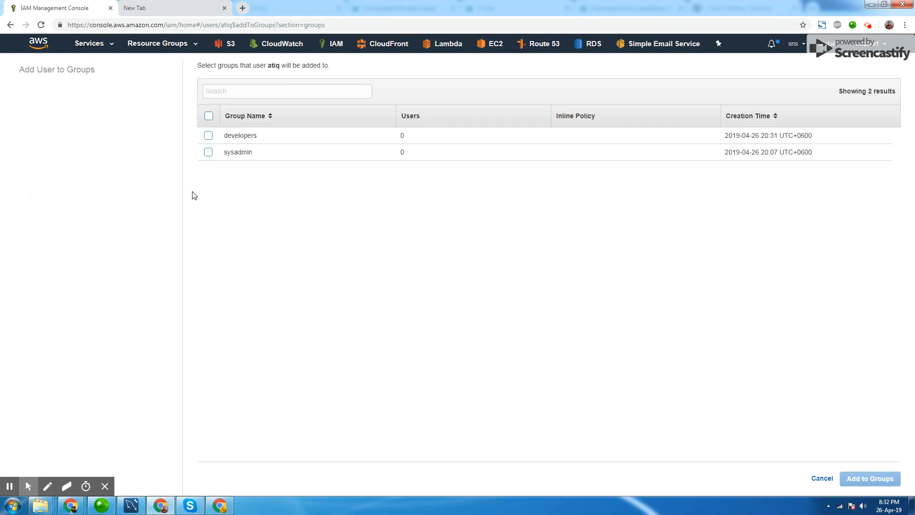
pyautogui.click(209, 136)
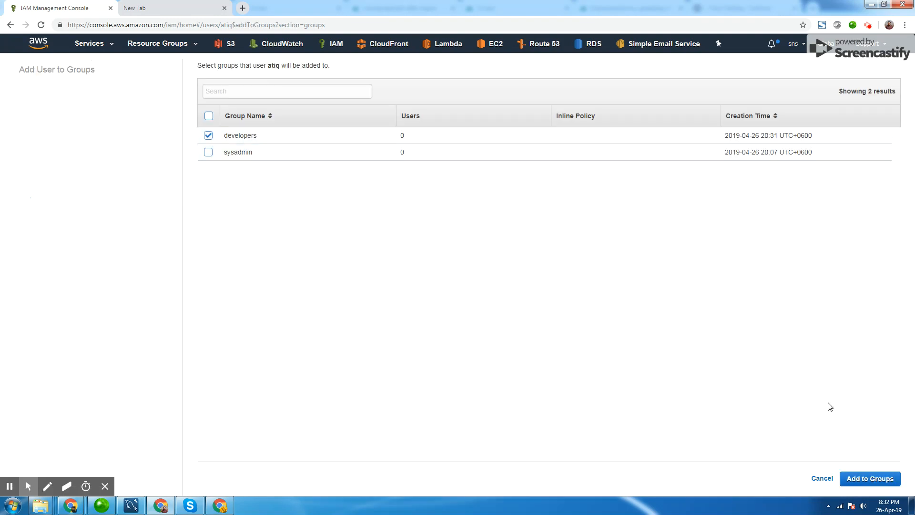
pyautogui.click(896, 479)
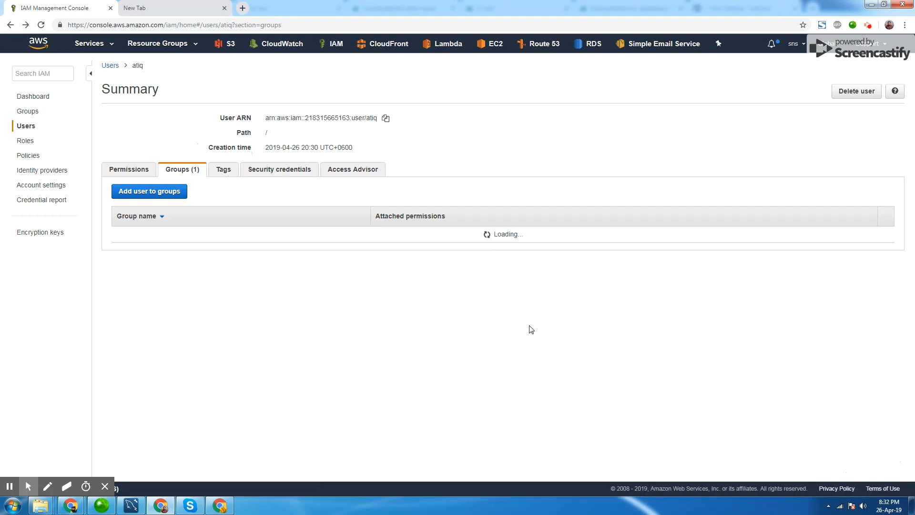
# Check atiq's attached permissions, then reload the S3 bucket list in the user's browser window.
pyautogui.click(136, 171)
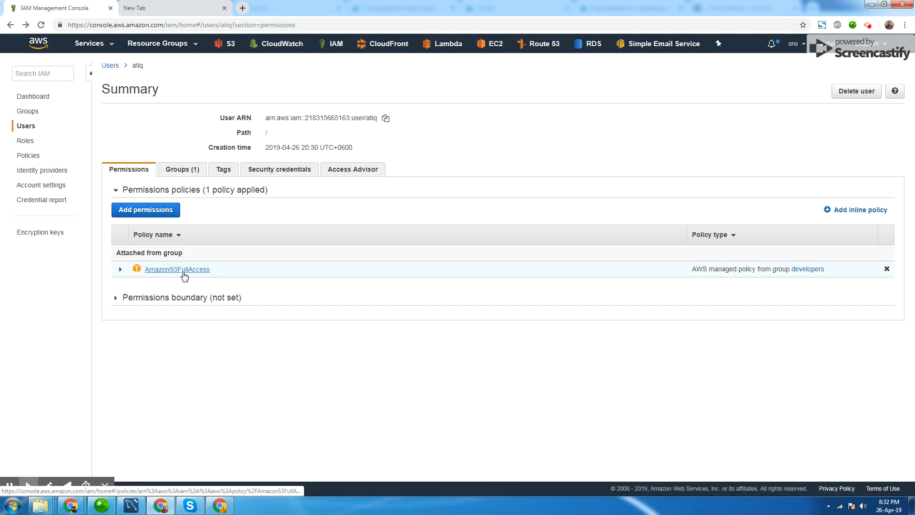
pyautogui.click(219, 508)
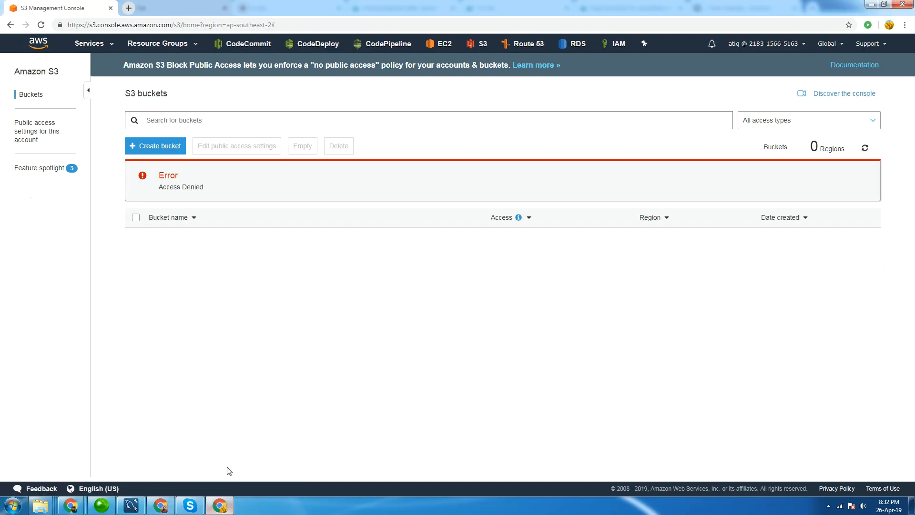
pyautogui.press('F5')
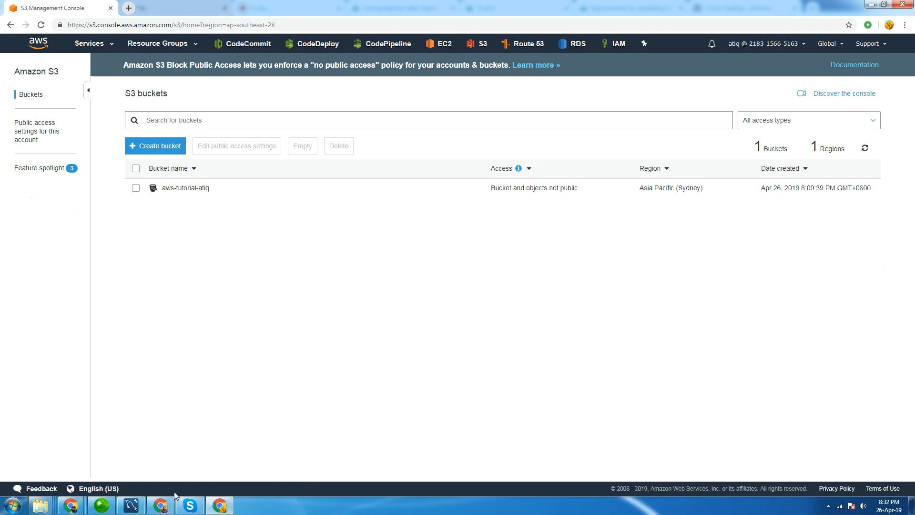
# Create a new access key for atiq from its security credentials.
pyautogui.click(163, 506)
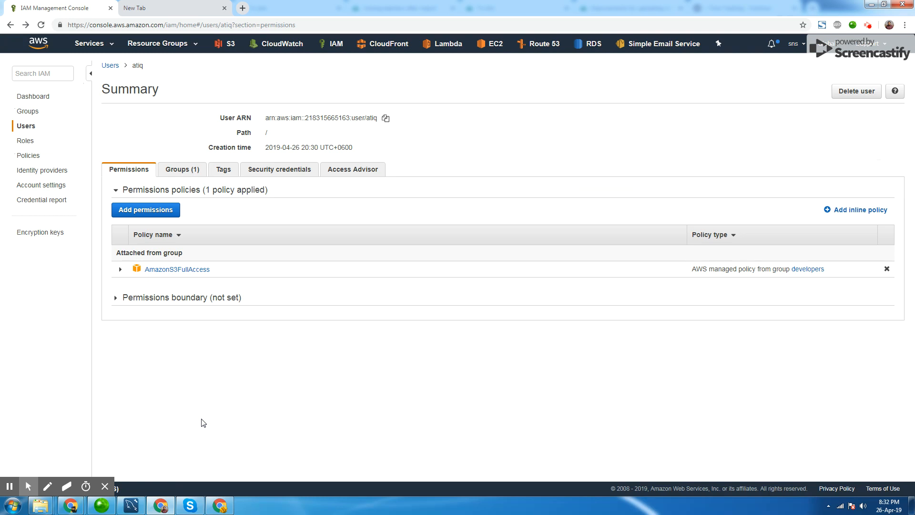
pyautogui.click(215, 506)
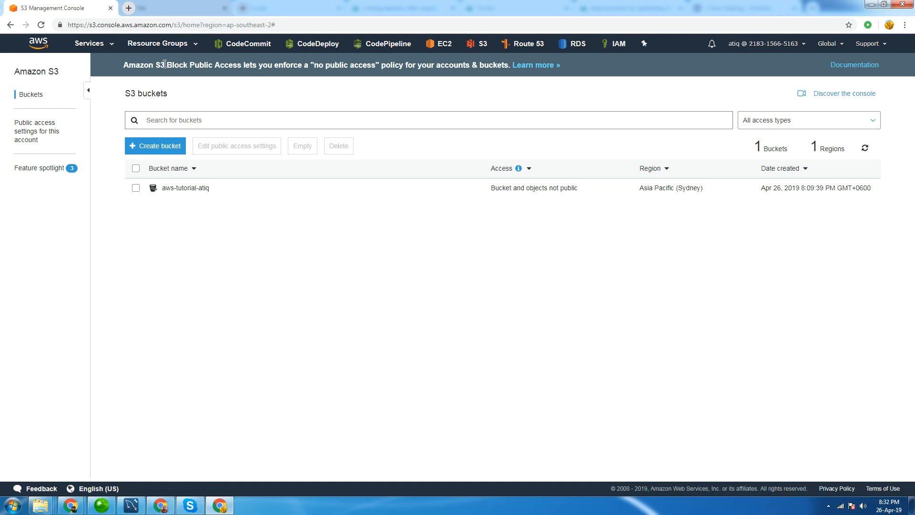
pyautogui.click(161, 505)
pyautogui.click(273, 173)
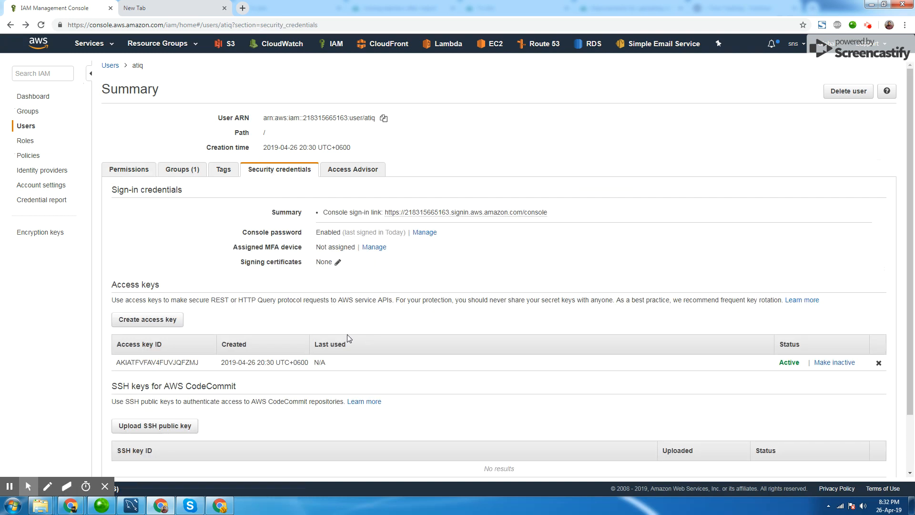
pyautogui.click(157, 320)
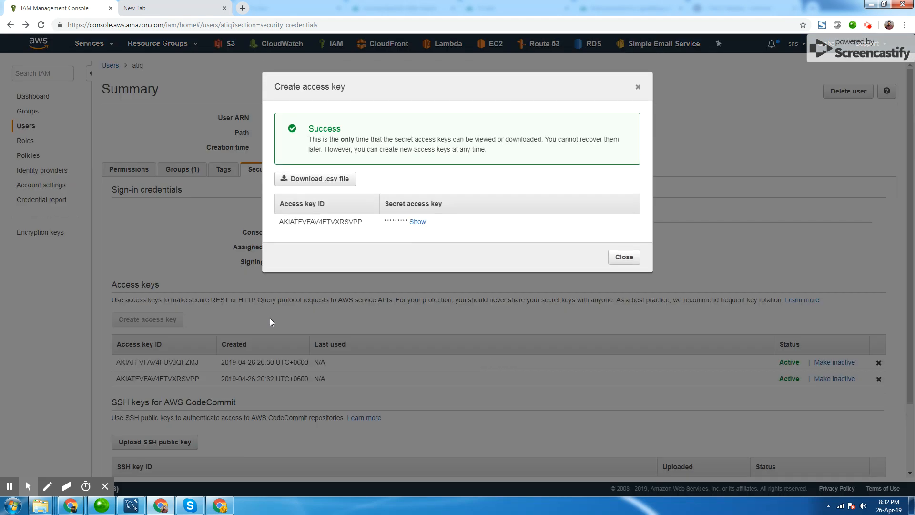
# Copy the new access key ID and secret access key into a new Notepad document, then close the access key dialog.
pyautogui.moveTo(279, 222); pyautogui.dragTo(362, 229)
pyautogui.hotkey('ctrl', 'c')
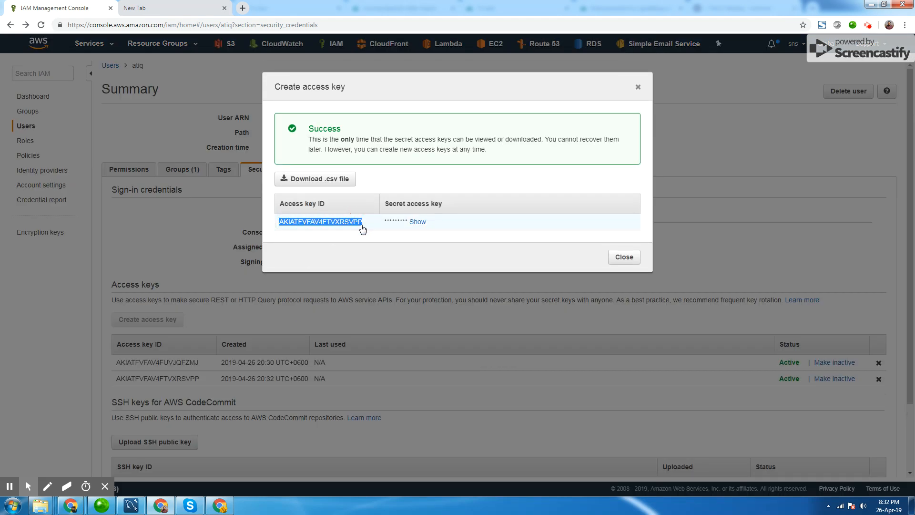
pyautogui.click(13, 505)
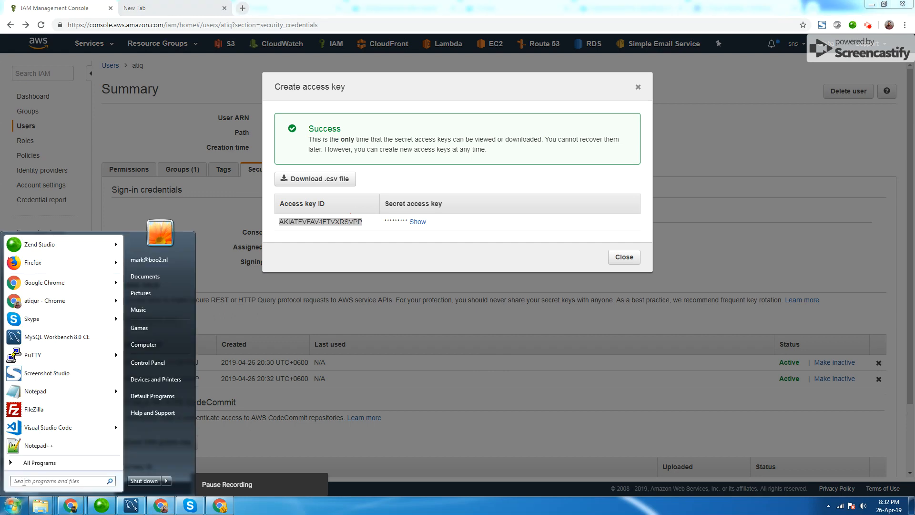
pyautogui.click(41, 394)
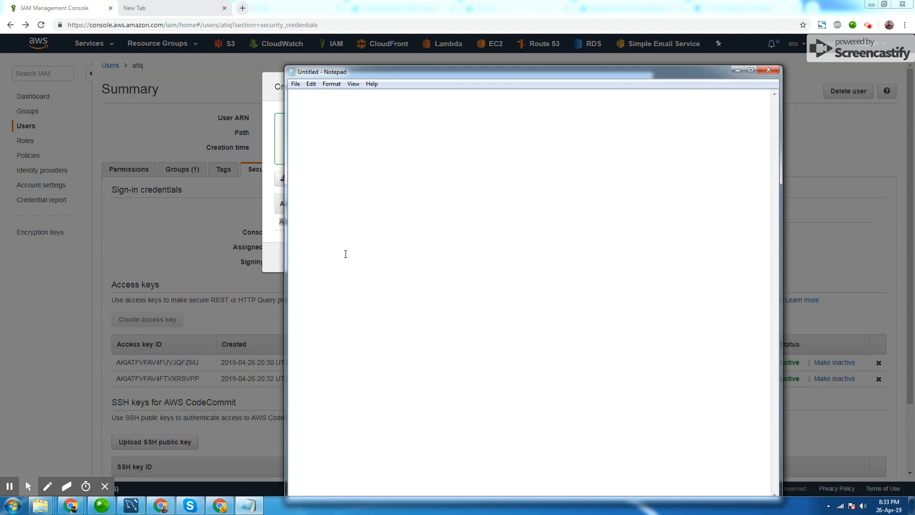
pyautogui.hotkey('ctrl', 'v')
pyautogui.click(278, 146)
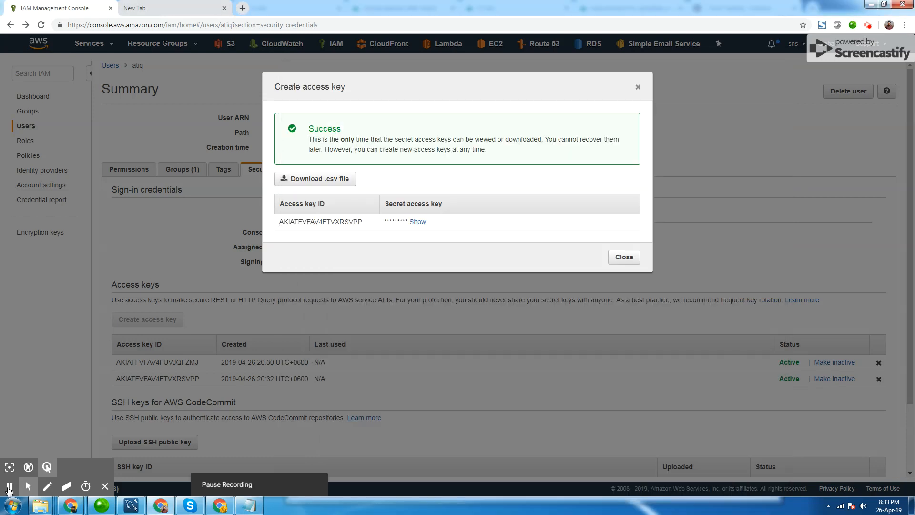
pyautogui.click(418, 221)
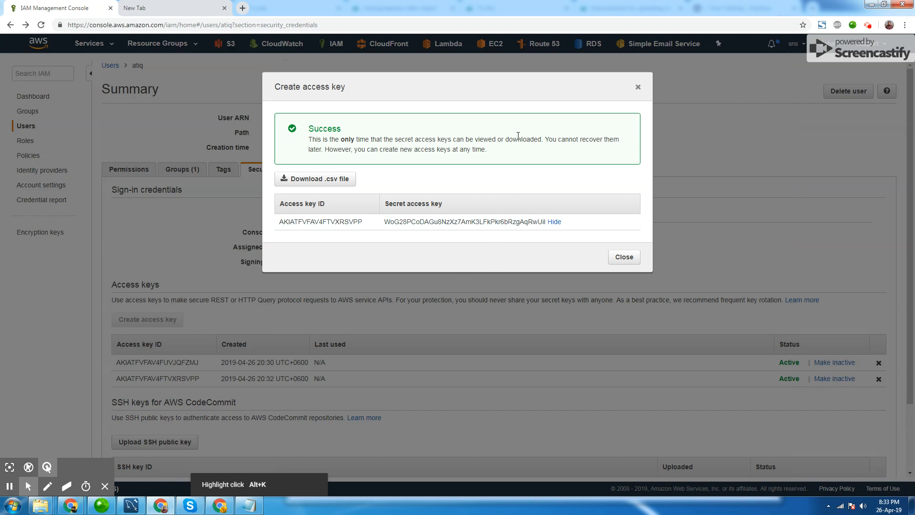
pyautogui.click(252, 507)
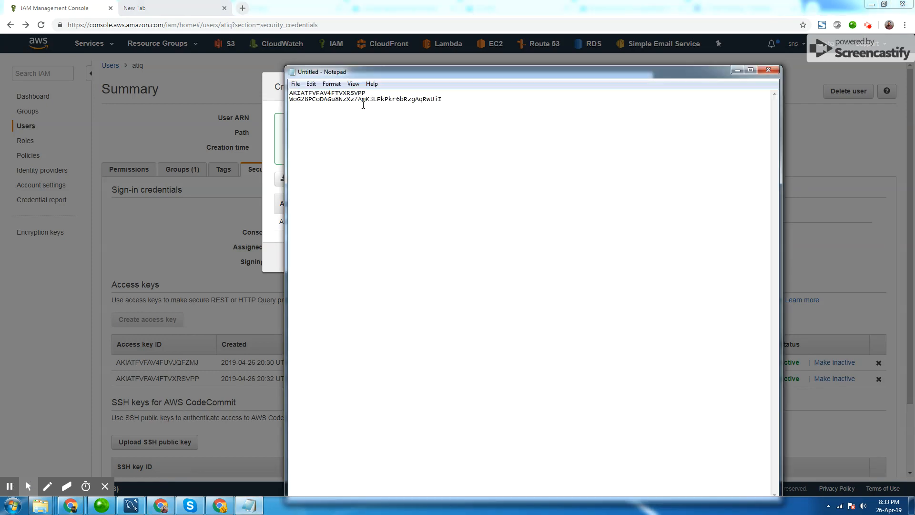
pyautogui.click(276, 128)
pyautogui.click(612, 261)
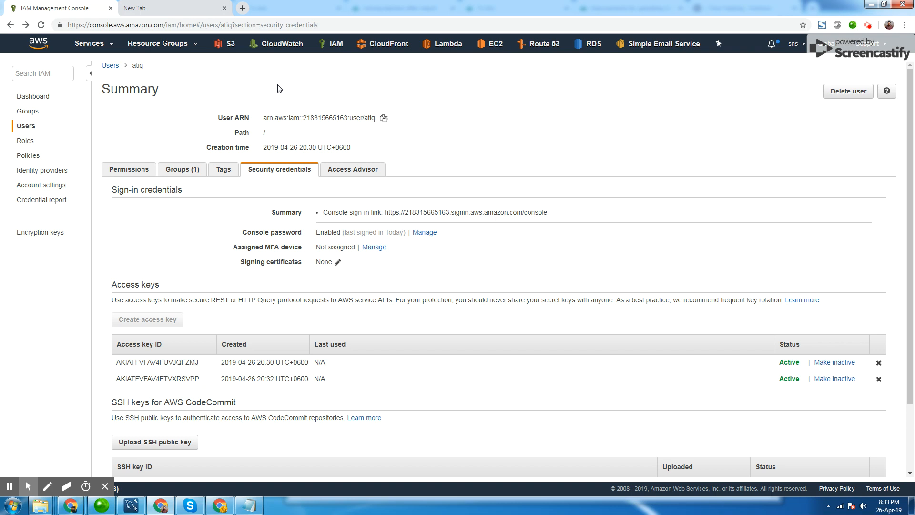
# Open a command prompt and run aws configure.
pyautogui.press('super+r')
pyautogui.press('Return')
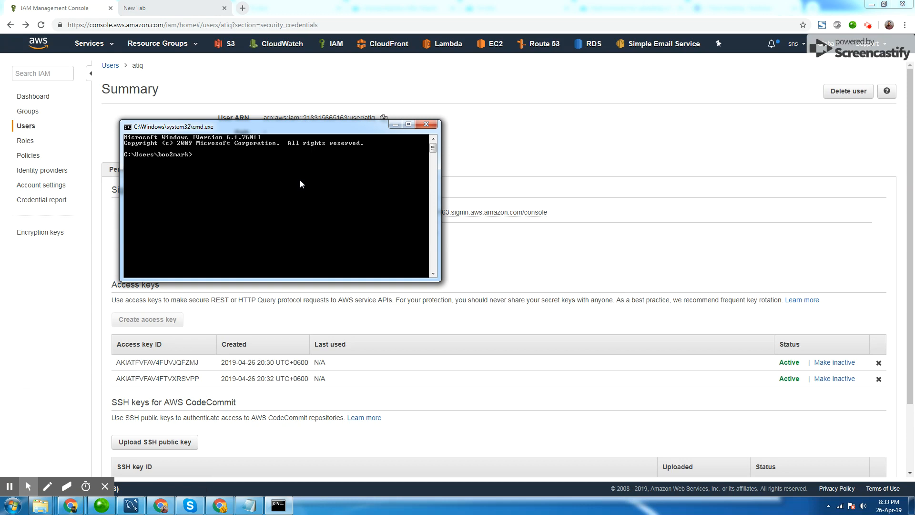
pyautogui.write('aws configur')
pyautogui.write('e')
pyautogui.press('Return')
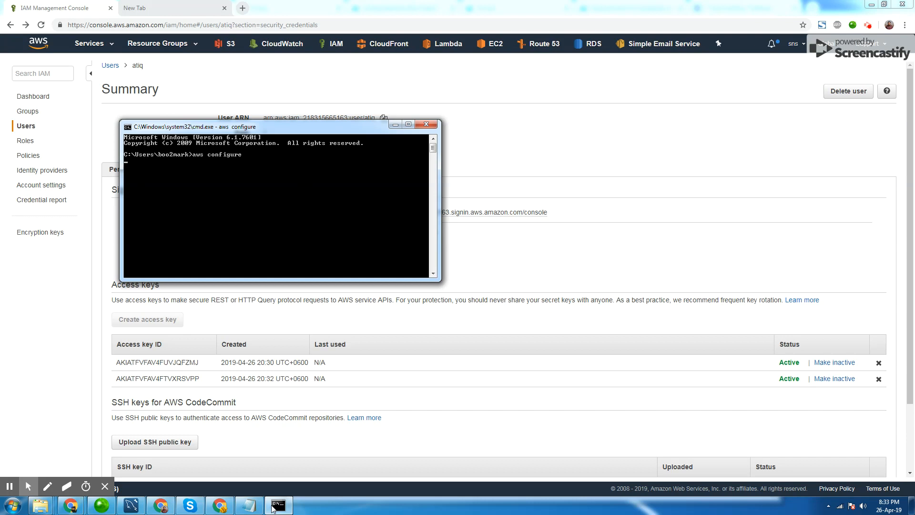
# Paste the new access key ID at the AWS Access Key ID prompt.
pyautogui.click(248, 504)
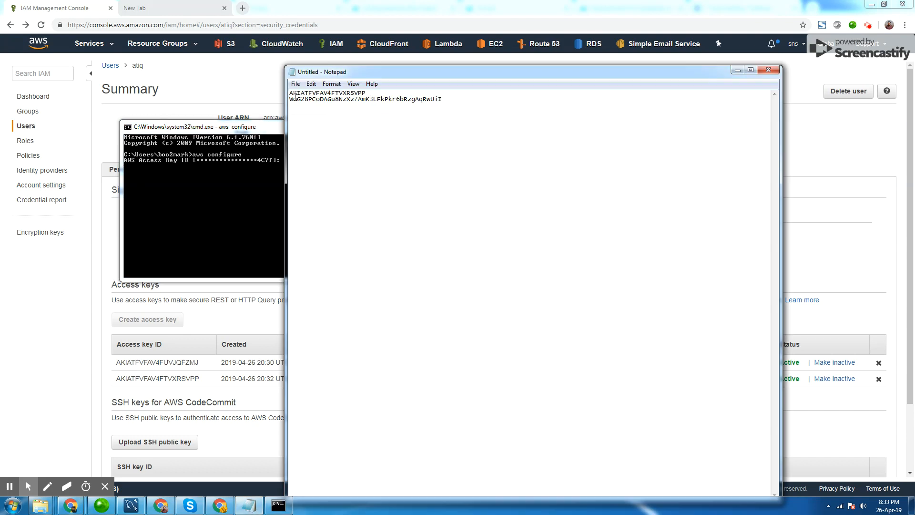
pyautogui.doubleClick(365, 93)
pyautogui.press('super+c')
pyautogui.click(271, 184)
pyautogui.rightClick(288, 160)
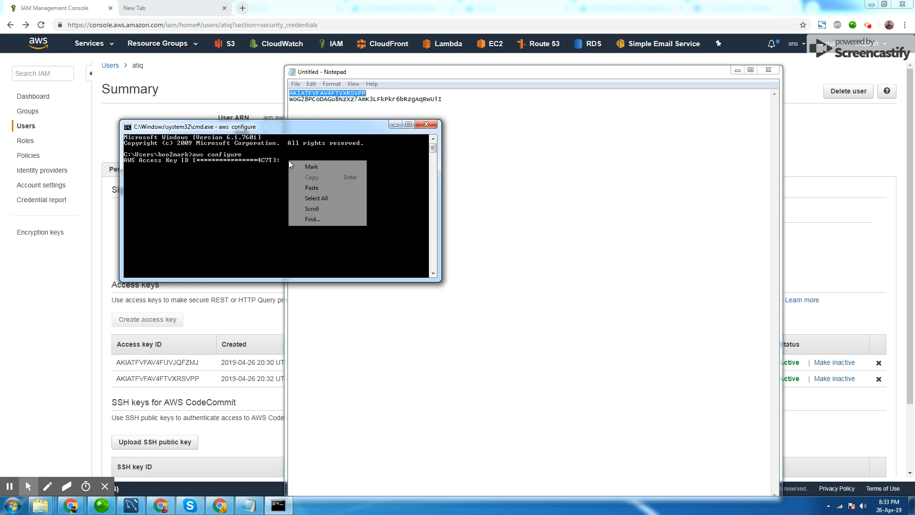
pyautogui.click(302, 188)
pyautogui.press('Return')
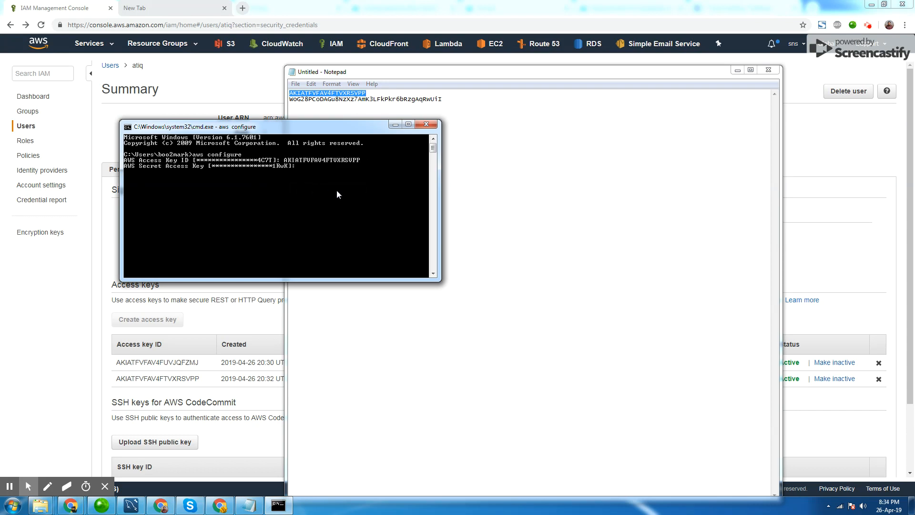
# Paste the secret access key and accept the default region and output format.
pyautogui.click(290, 101)
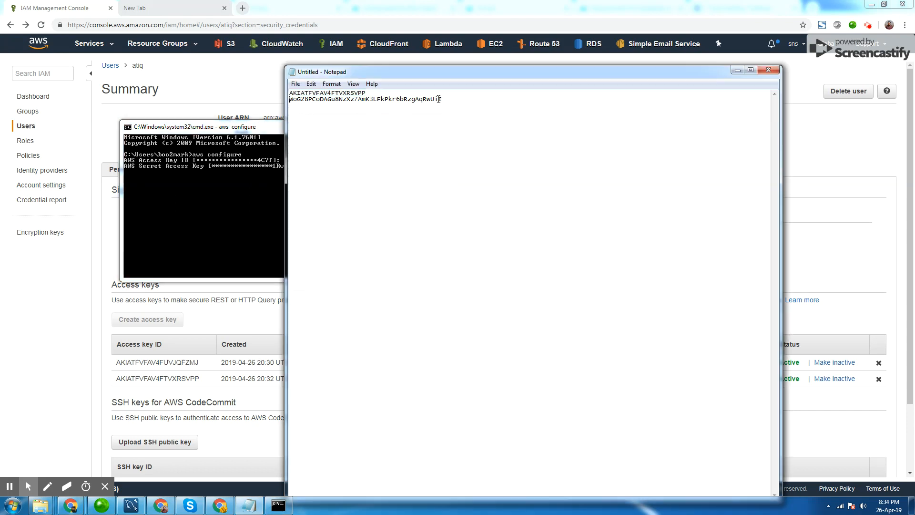
pyautogui.doubleClick(457, 112)
pyautogui.press('super+c')
pyautogui.click(268, 187)
pyautogui.rightClick(309, 170)
pyautogui.click(324, 196)
pyautogui.press('Return')
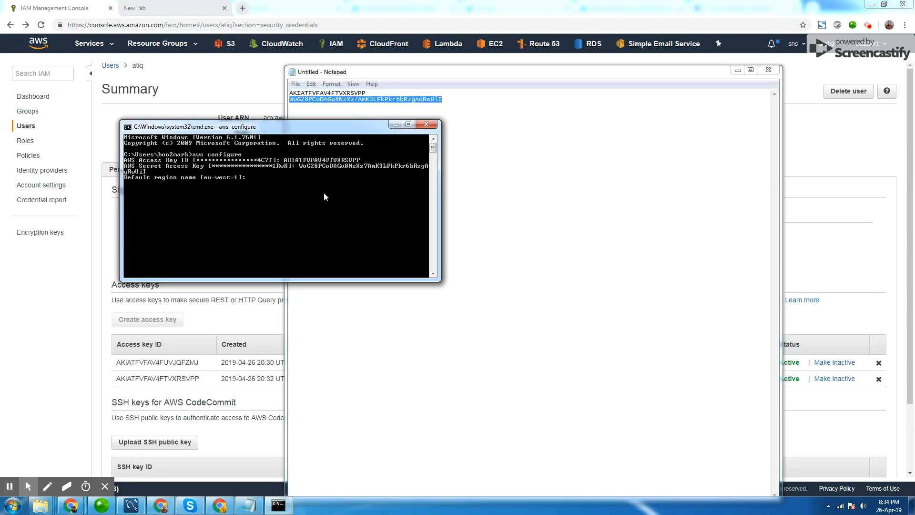
pyautogui.press('Return')
pyautogui.press('Return')
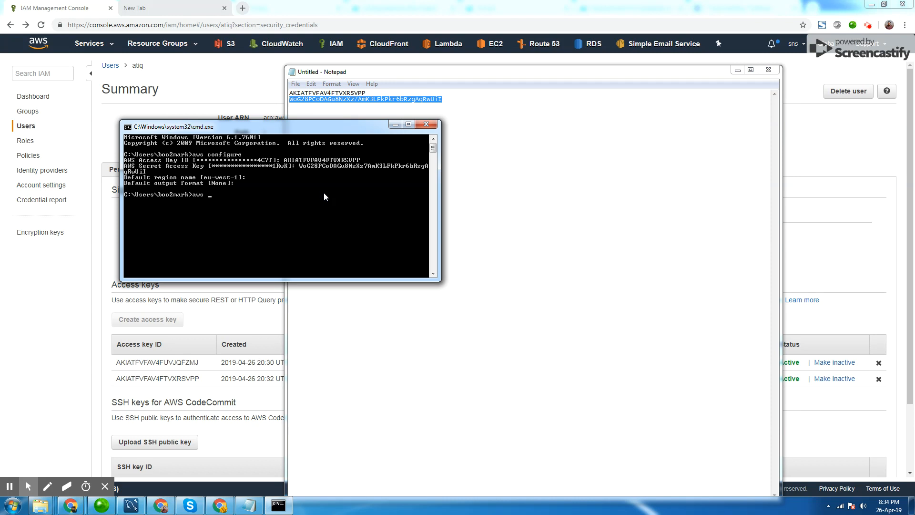
# List the S3 buckets with aws s3 ls.
pyautogui.write('aws s3 ls')
pyautogui.press('Return')
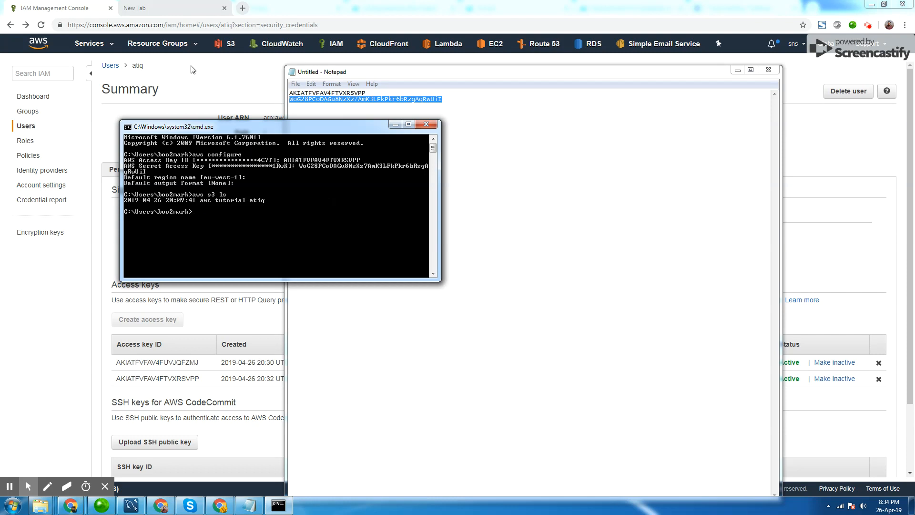
# As the new user, create an S3 bucket named test-bucket-atiq with default options.
pyautogui.click(229, 510)
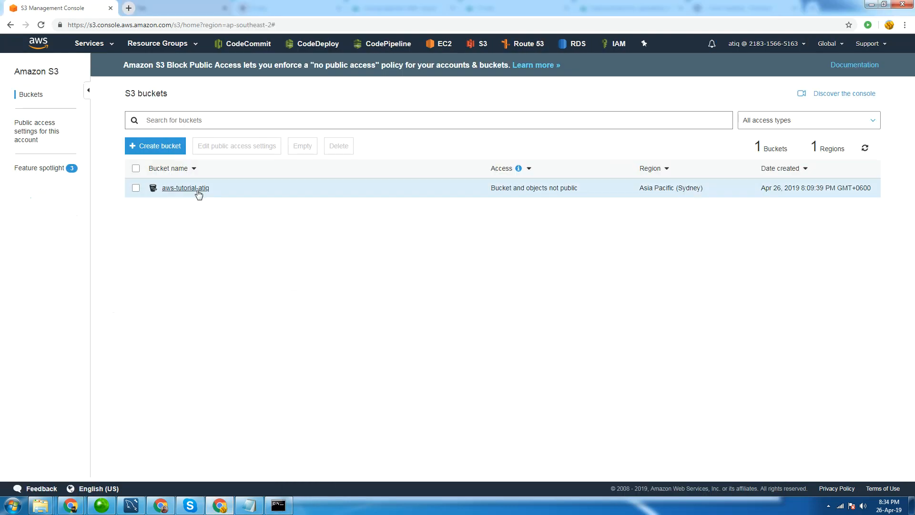
pyautogui.click(173, 152)
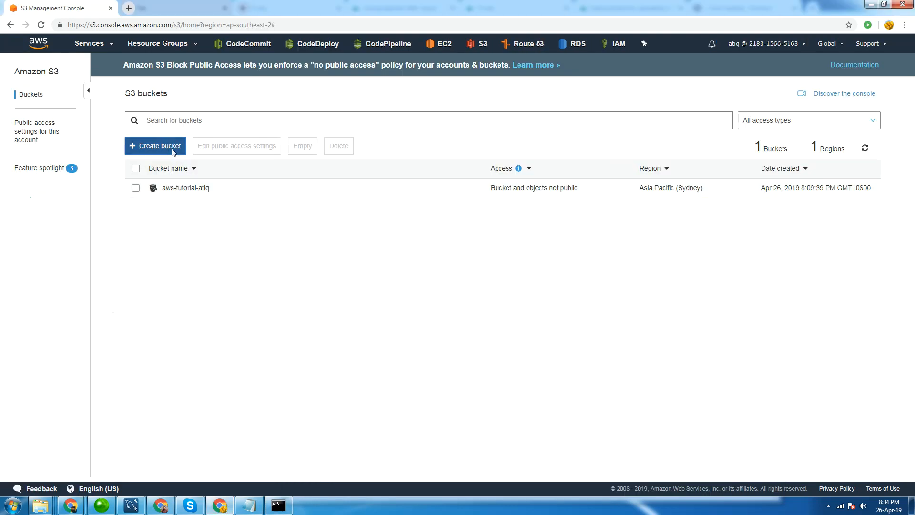
pyautogui.write('t')
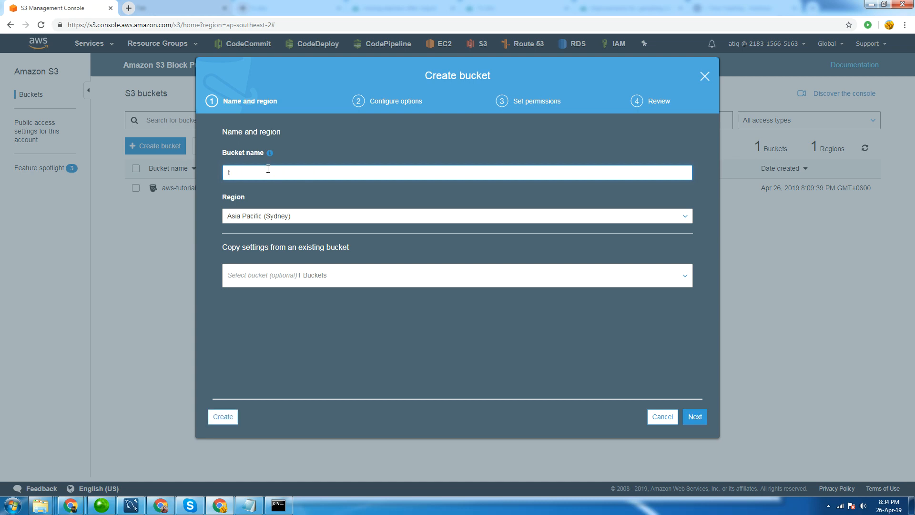
pyautogui.write('est-bucket-atiq')
pyautogui.click(700, 415)
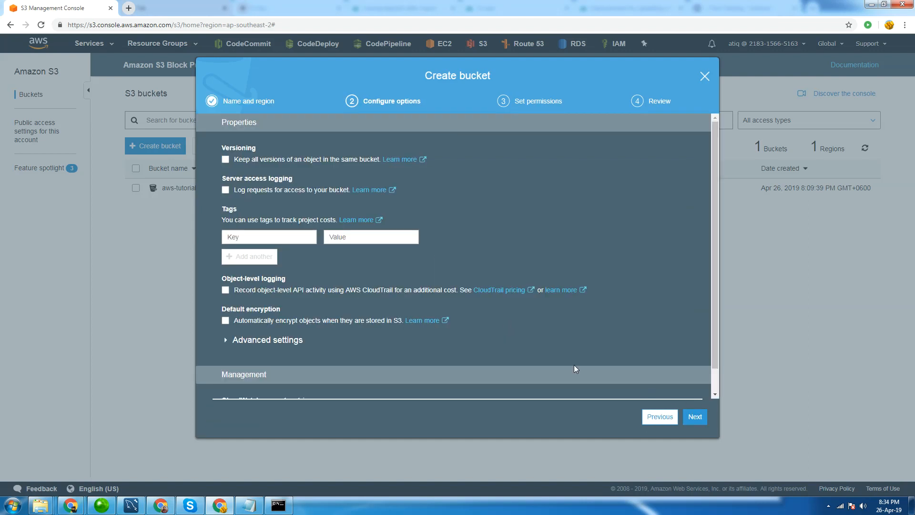
pyautogui.click(695, 416)
pyautogui.click(695, 417)
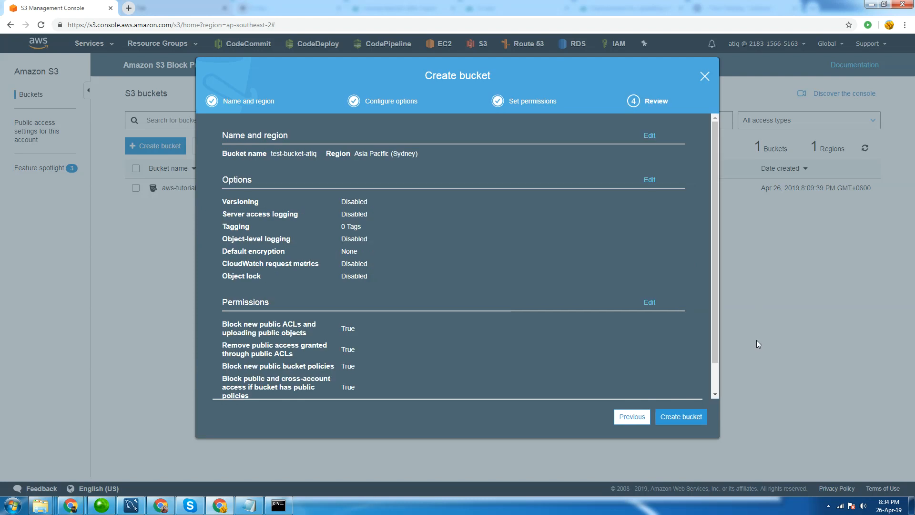
pyautogui.click(694, 414)
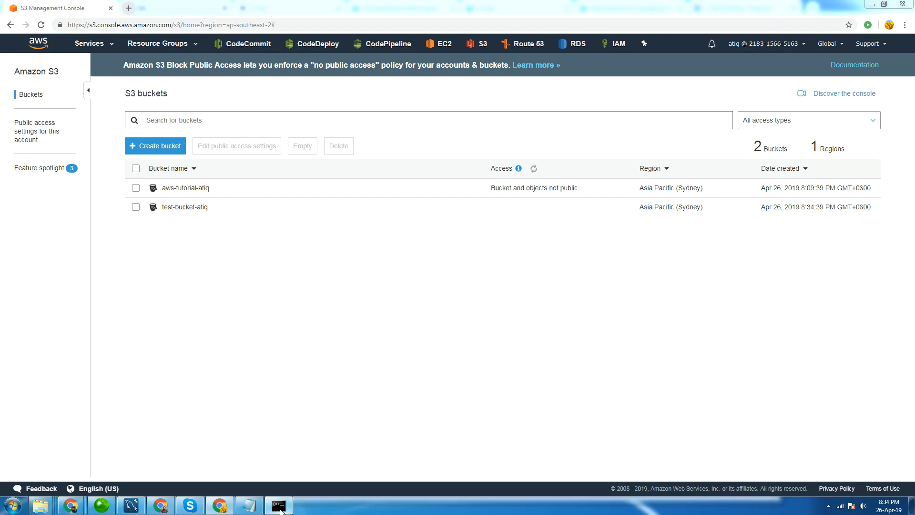
# Rerun aws s3 ls in the command prompt, then return to the administrator window.
pyautogui.click(280, 506)
pyautogui.press('Up')
pyautogui.press('Return')
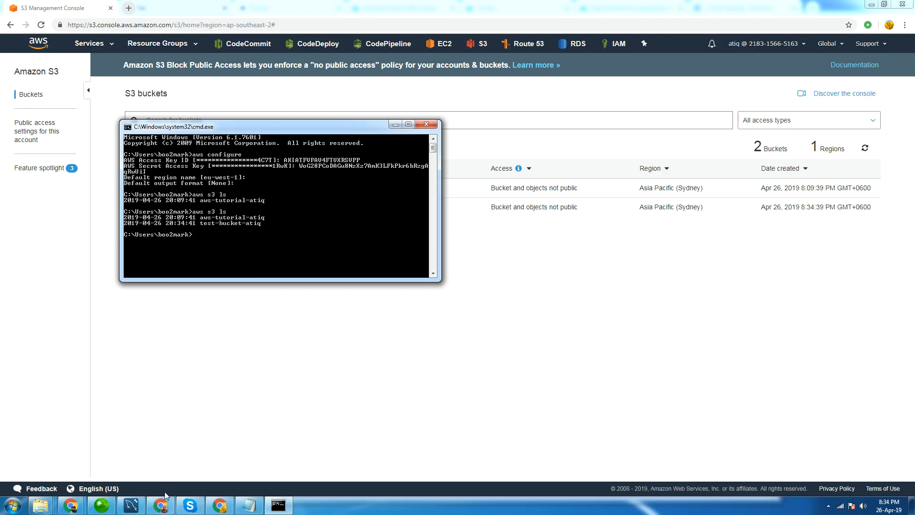
pyautogui.click(169, 503)
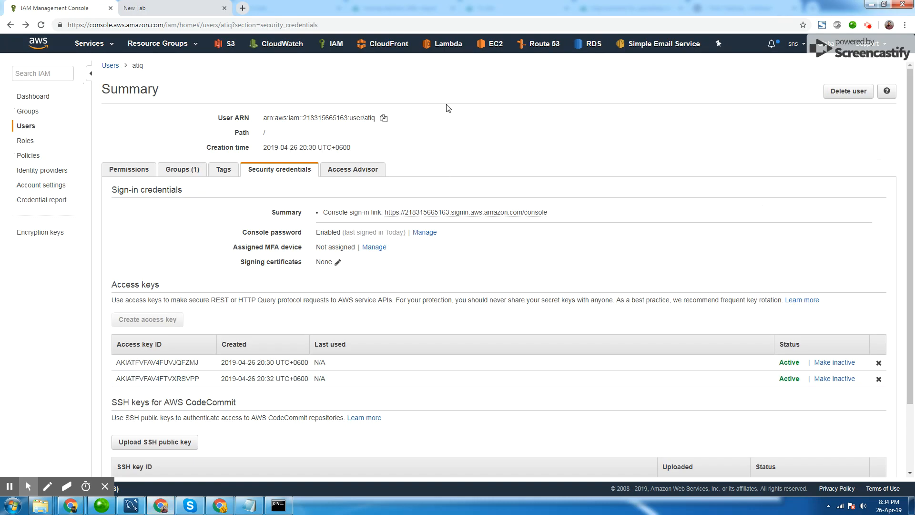